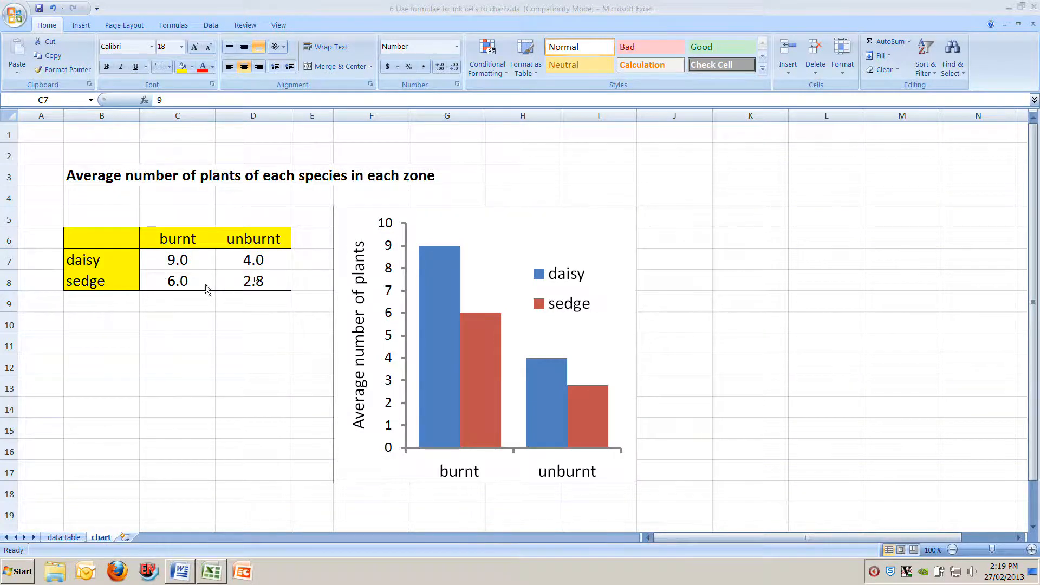
Examine the burnt daisy rows on the data table sheet and the ranges used by the average formula in E8
click(62, 538)
click(61, 537)
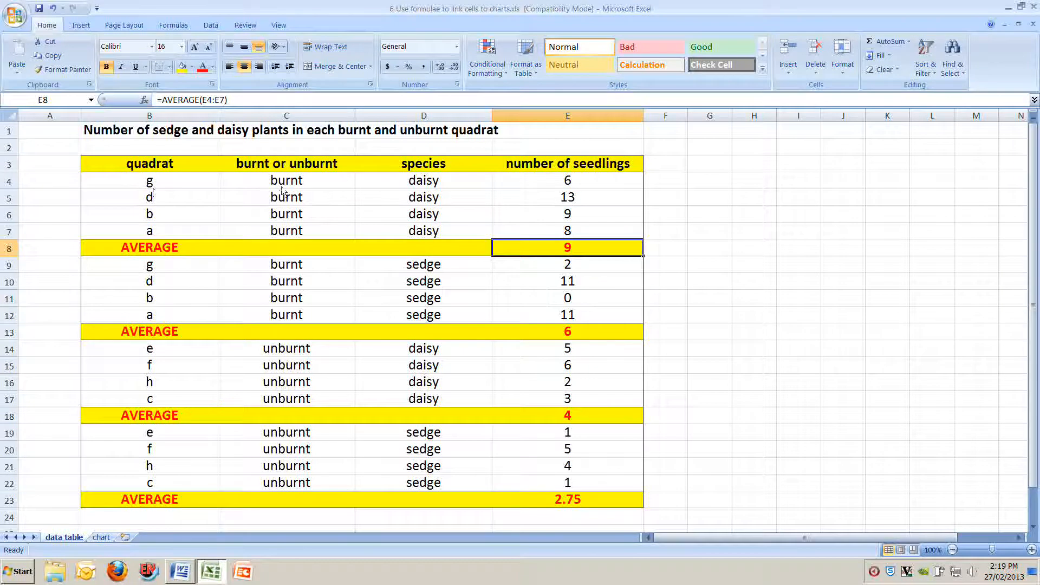
drag(277, 179, 564, 232)
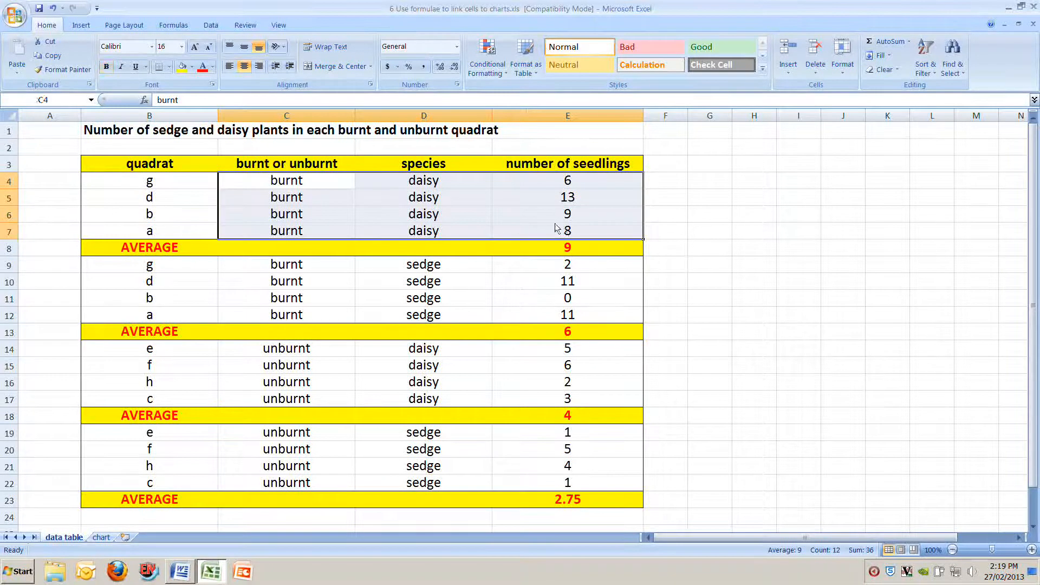
click(107, 249)
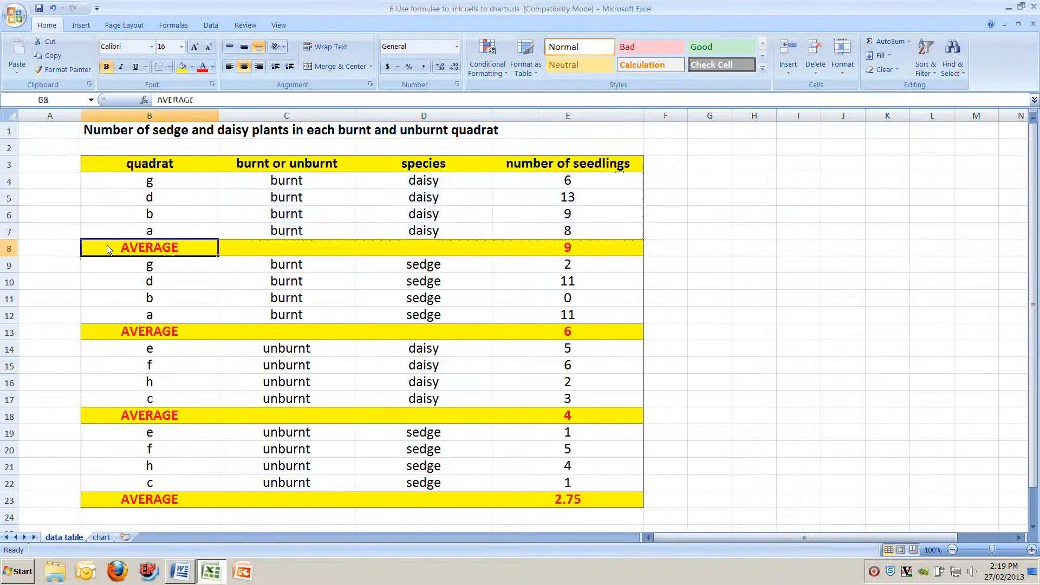
click(568, 248)
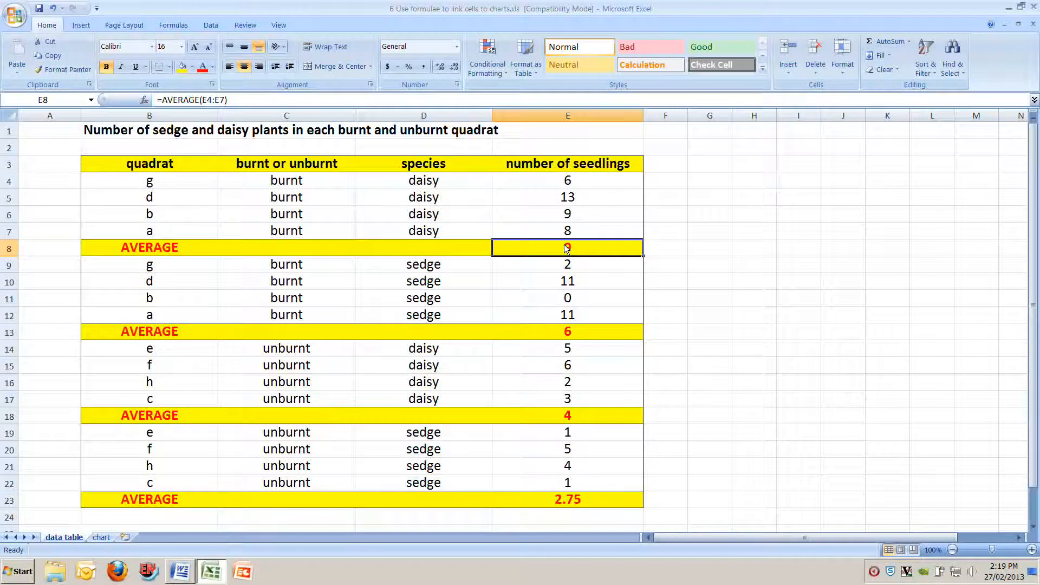
click(204, 101)
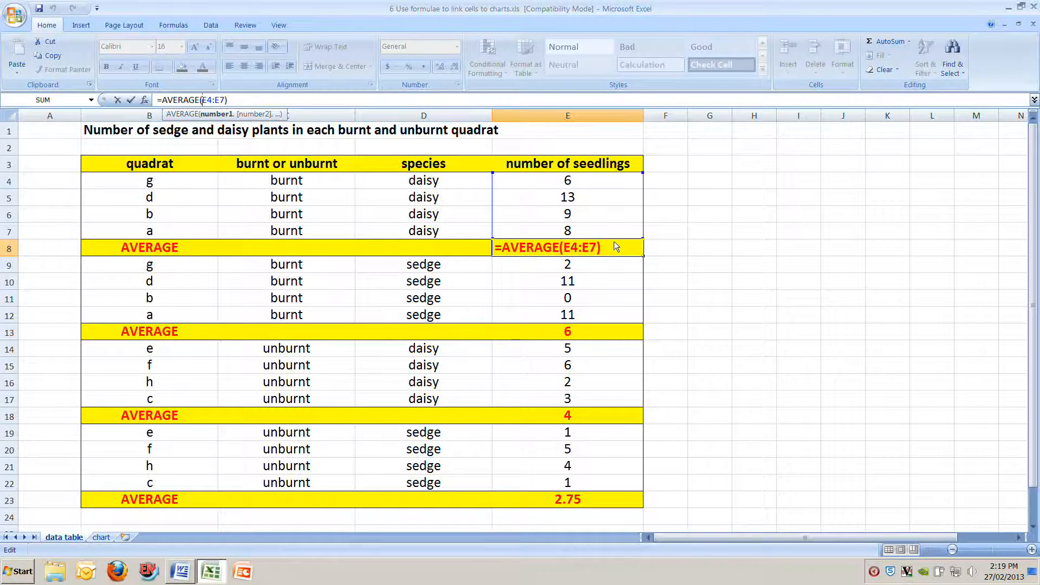
mouse_move(642, 174)
mouse_down()
mouse_move(643, 204)
mouse_move(634, 176)
mouse_up()
key(Return)
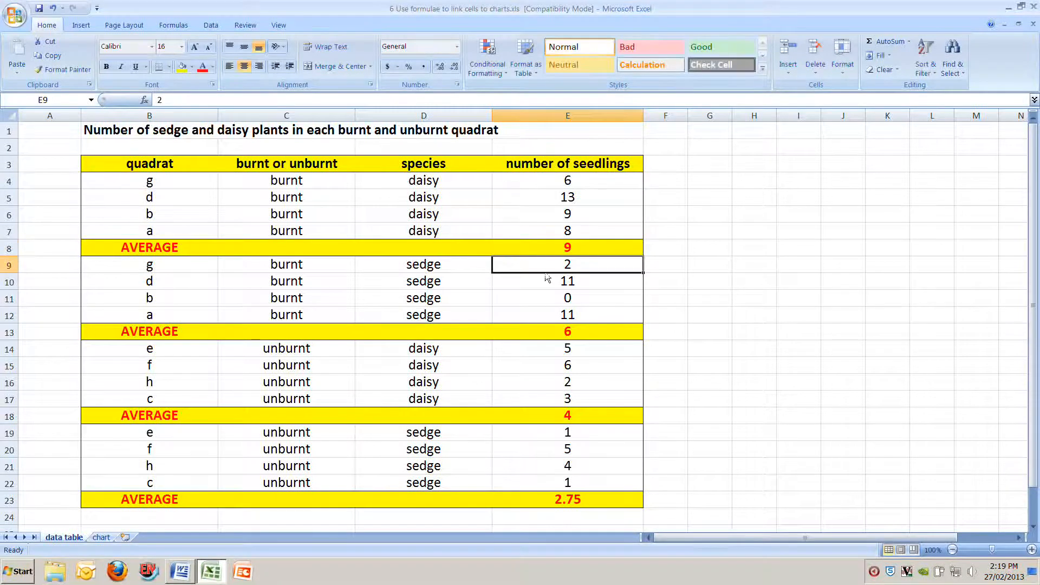
Check the average formulas in E13, E18 and E8 of the number of seedlings column
click(570, 335)
click(579, 413)
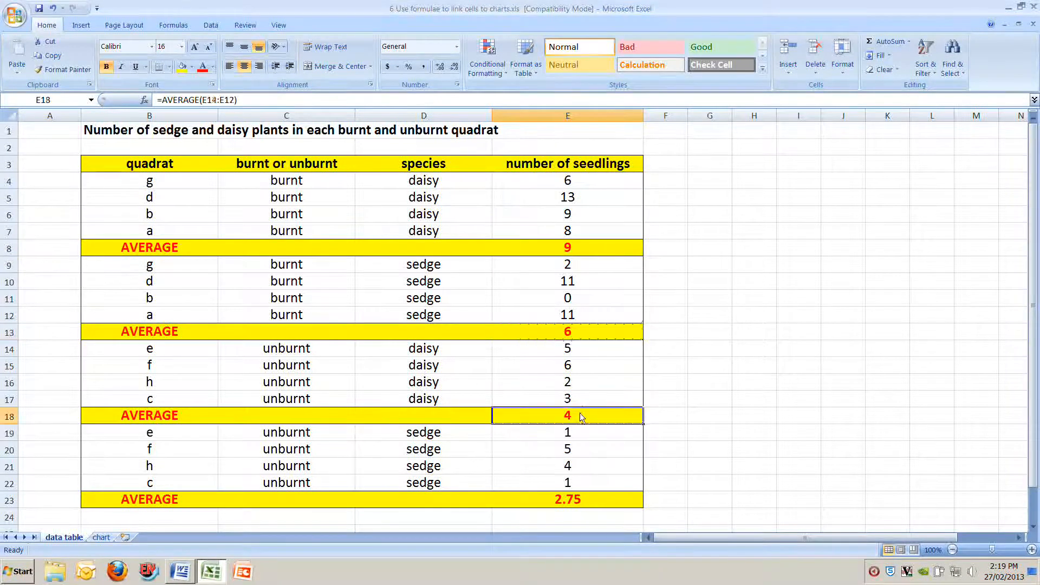
click(511, 249)
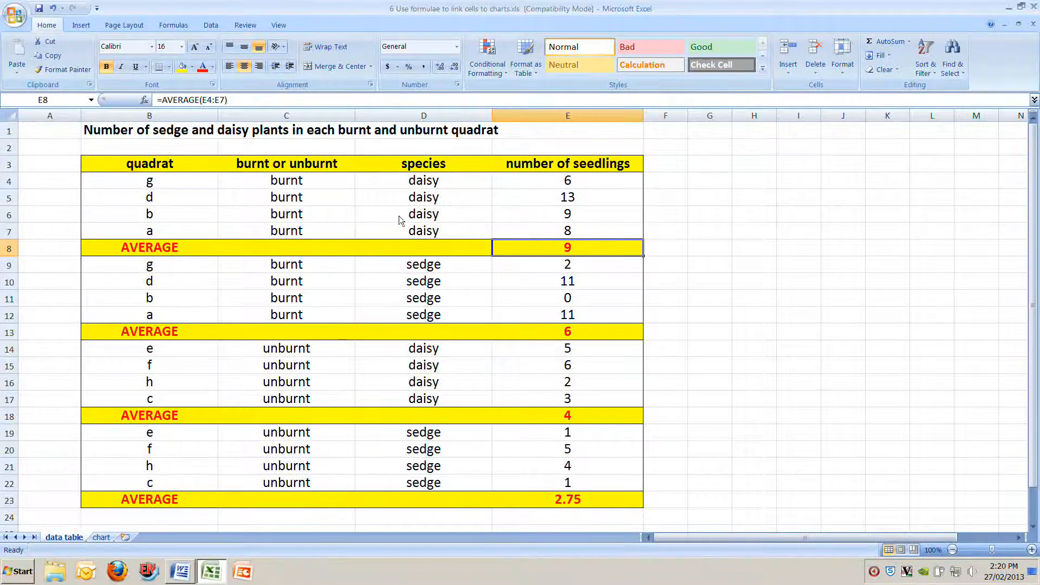
click(562, 335)
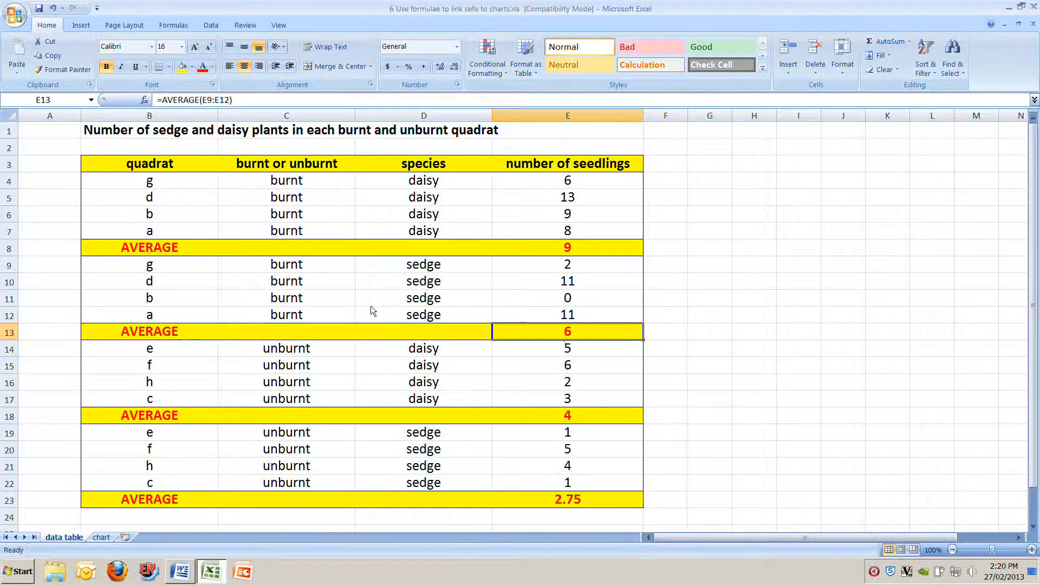
On the chart sheet, try 9.5 as the burnt daisy average in C7, and restore it to 9
click(104, 539)
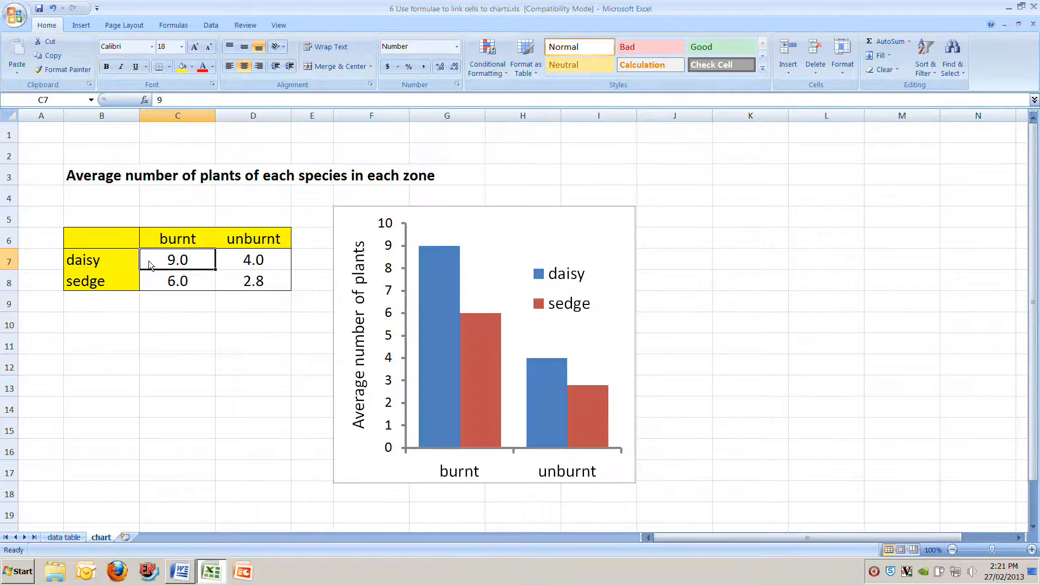
text(9.5)
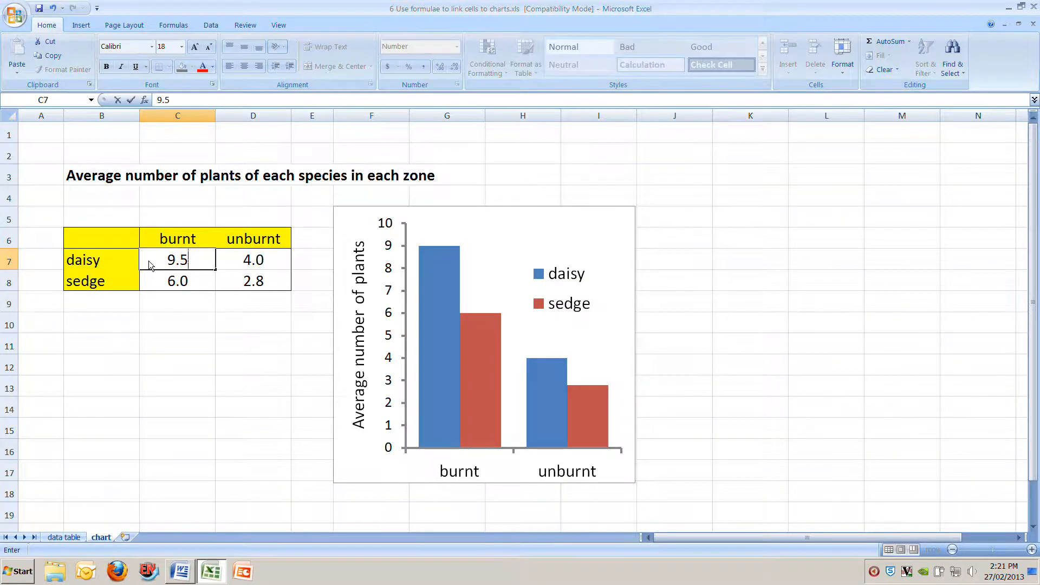
key(Return)
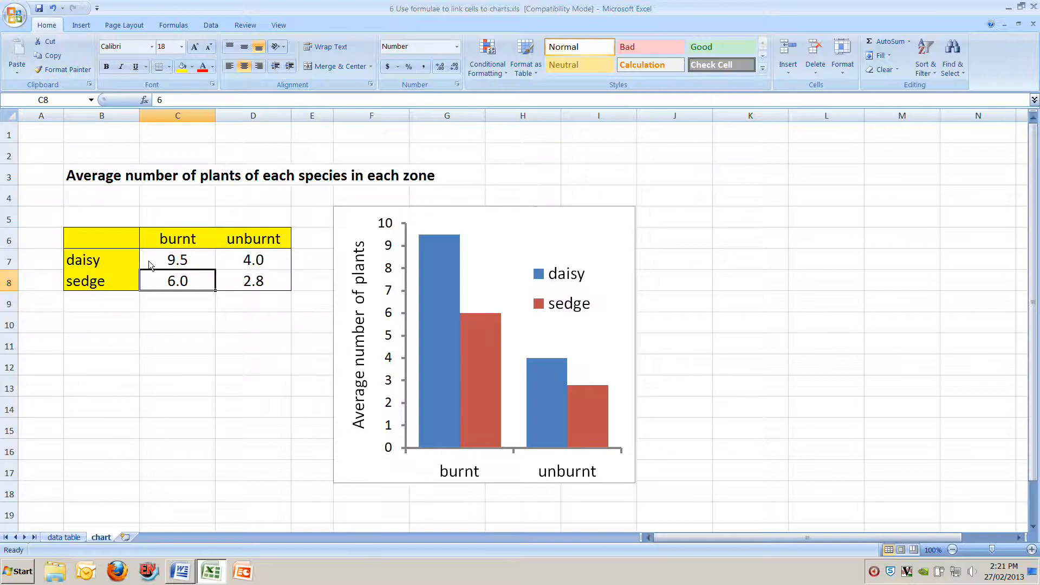
click(150, 265)
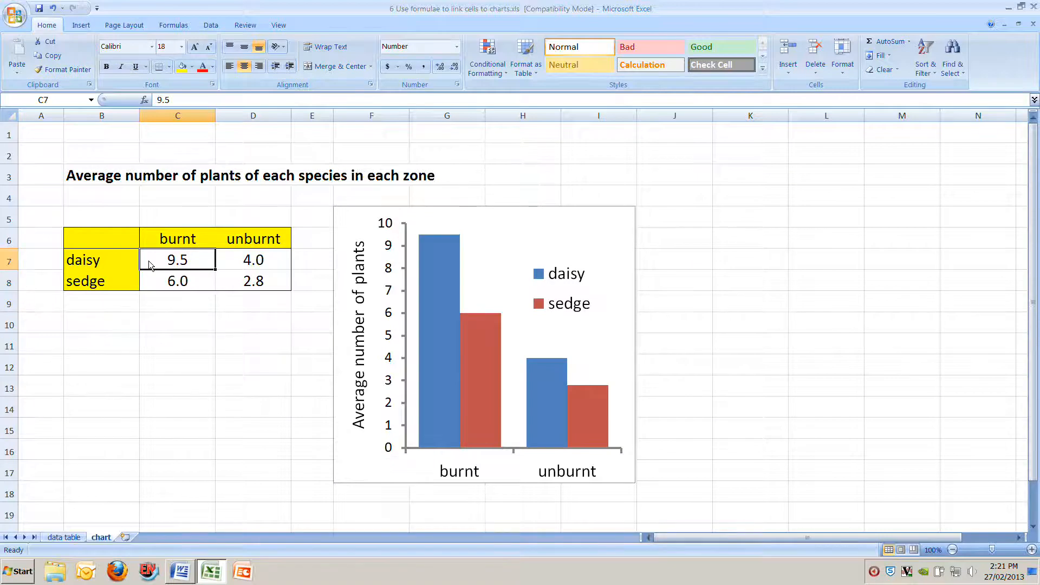
text(9)
key(Return)
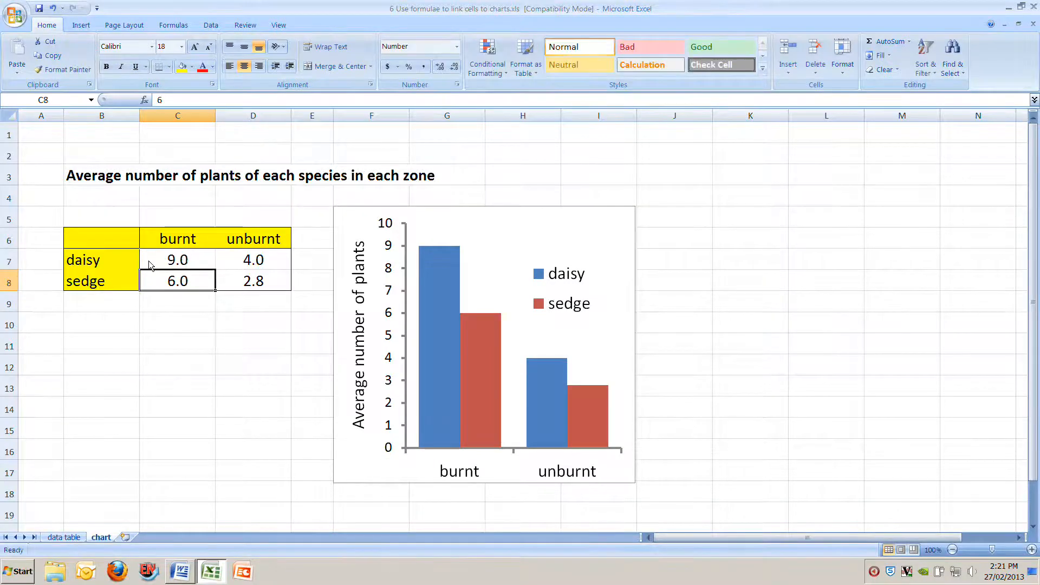
Compare the burnt daisy value in C7 of the chart sheet with the average formulas in E8 and E13 of the data table
click(175, 262)
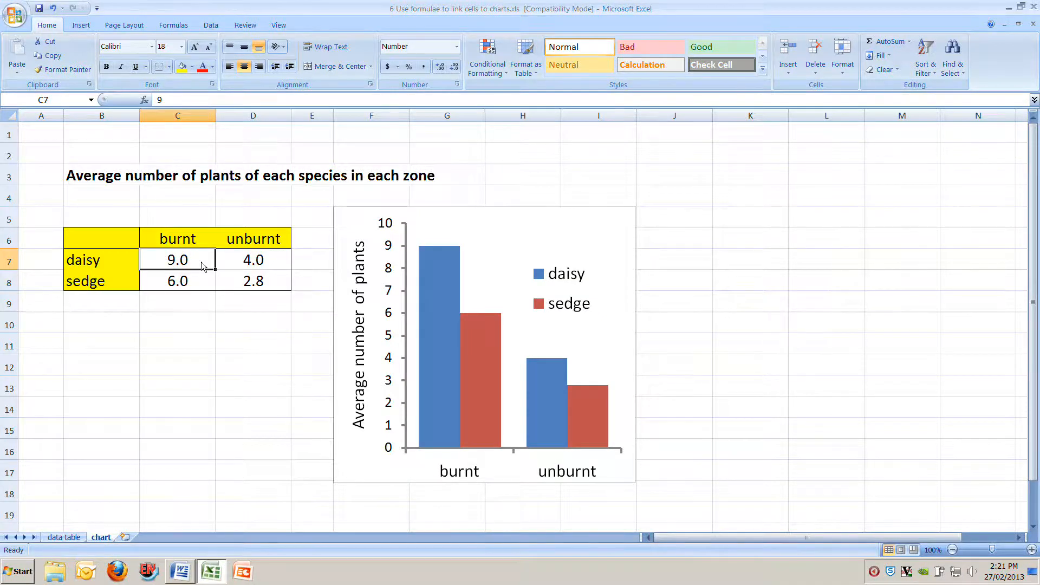
click(64, 537)
click(608, 253)
click(594, 334)
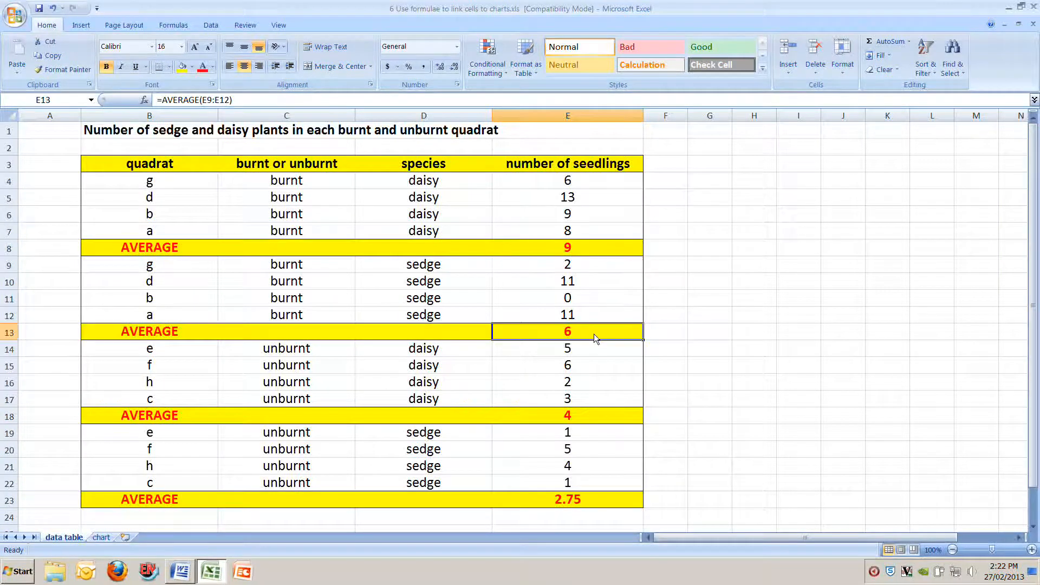
Clear the four average values in C7:D8 on the chart sheet
click(101, 538)
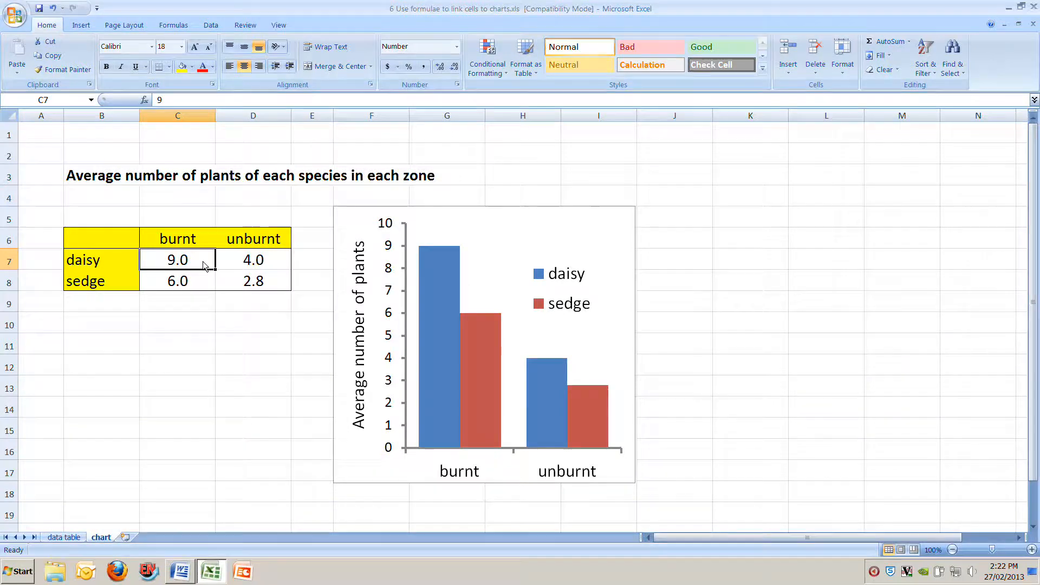
drag(205, 265, 252, 279)
key(Delete)
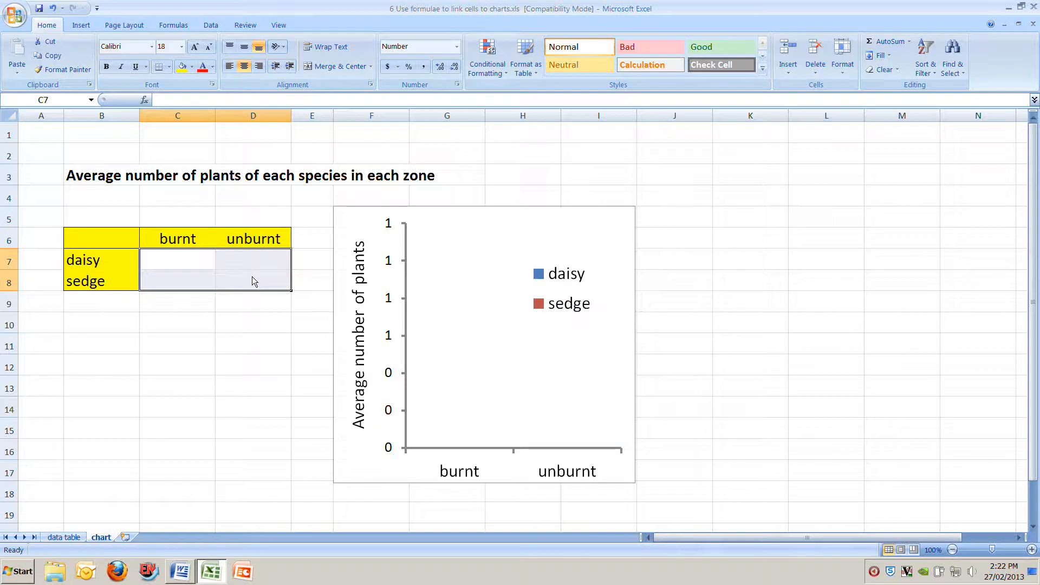
Fill each of the four average cells in C7:D8 with a placeholder value of 1
click(204, 261)
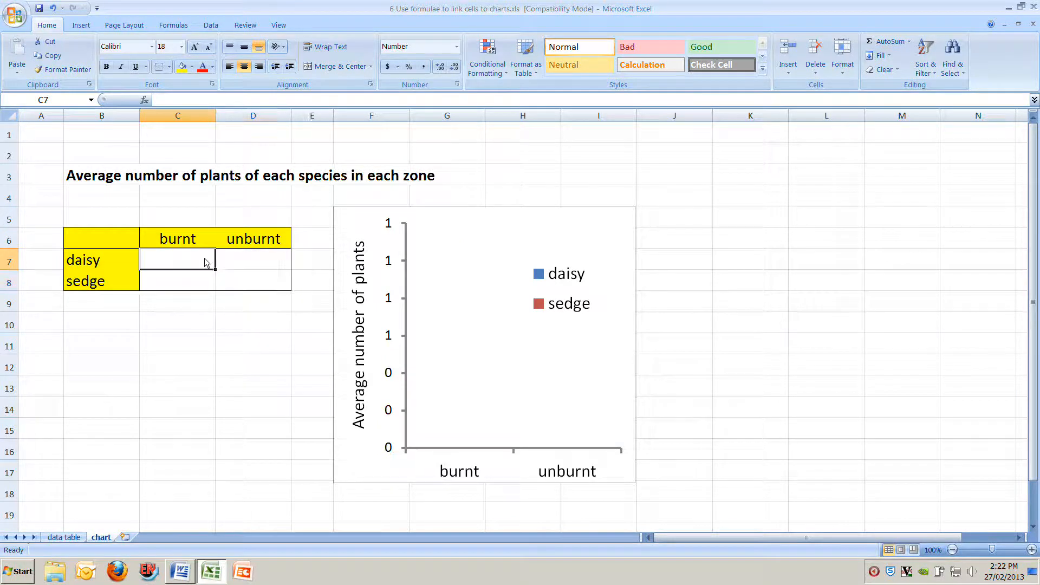
text(1)
key(Tab)
text(1)
key(Down)
key(Left)
text(1)
key(Tab)
text(1)
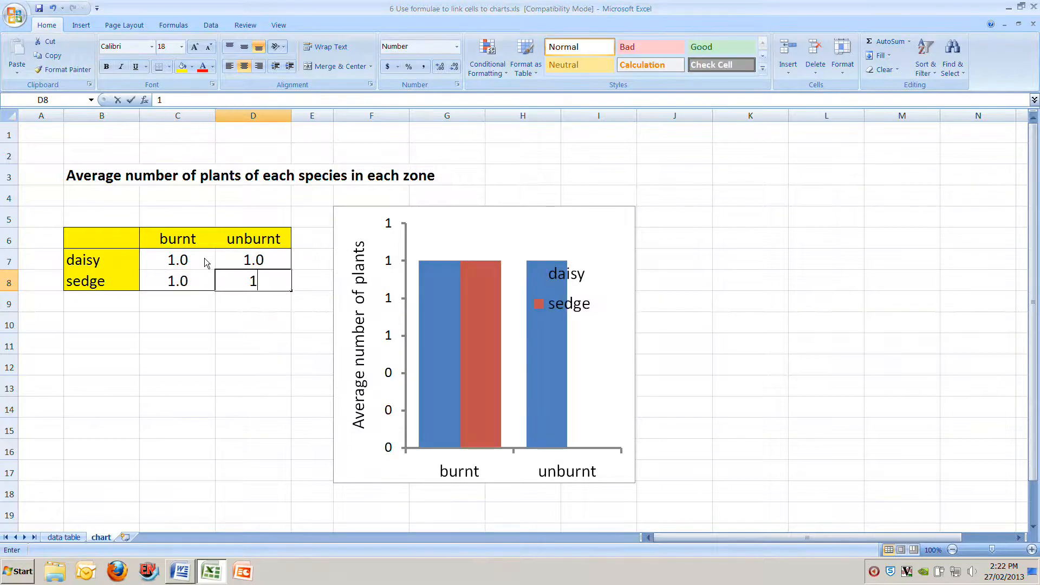
key(Return)
Delete the placeholder values from C7:D8
key(Up)
key(Up)
key(Delete)
key(Left)
key(Delete)
key(Down)
key(Right)
key(Delete)
key(Up)
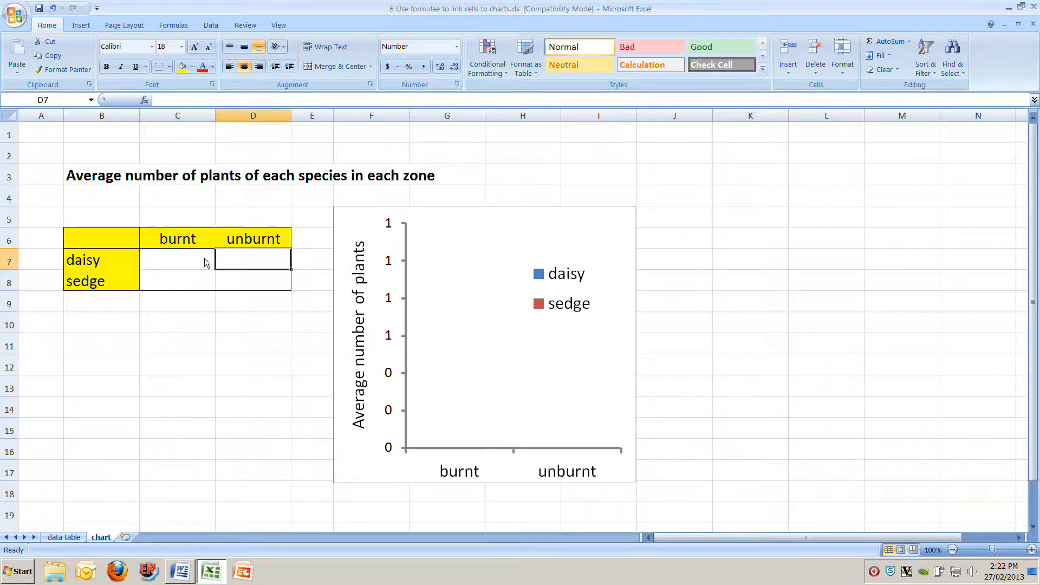
Link the burnt daisy cell C7 on the chart sheet to the average in E8 of the data table sheet
key(Left)
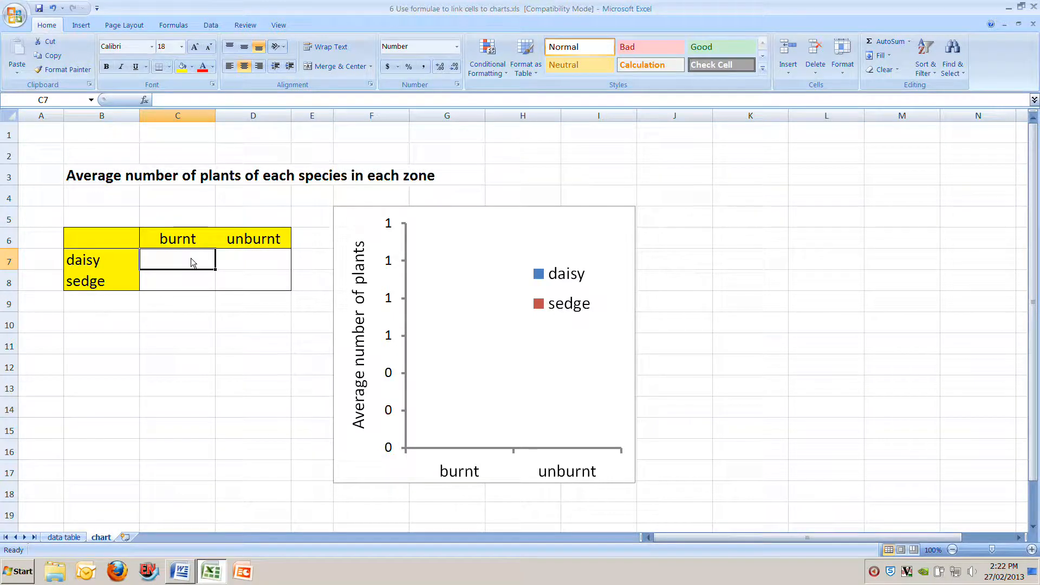
text(=)
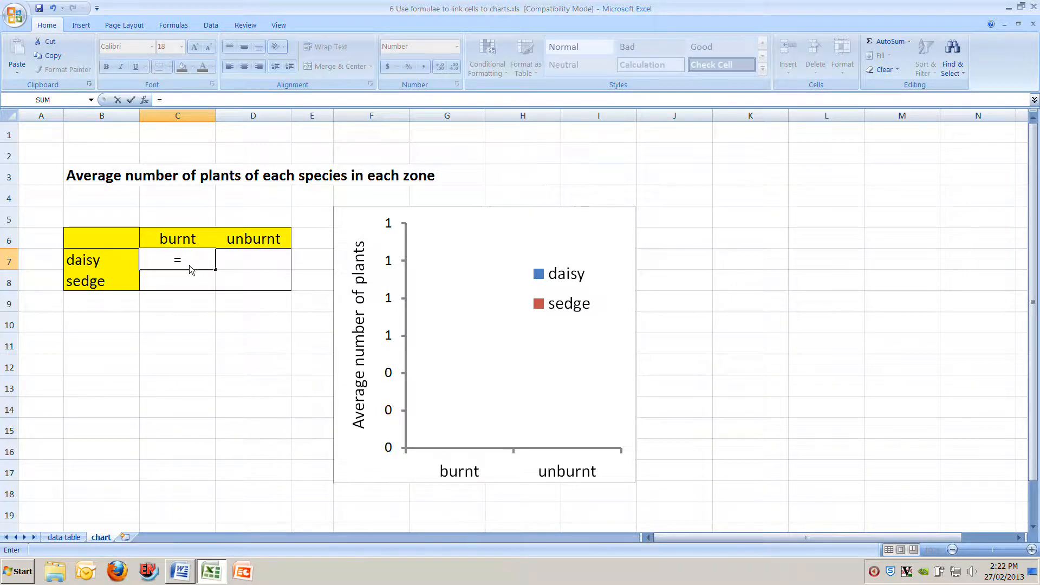
click(57, 538)
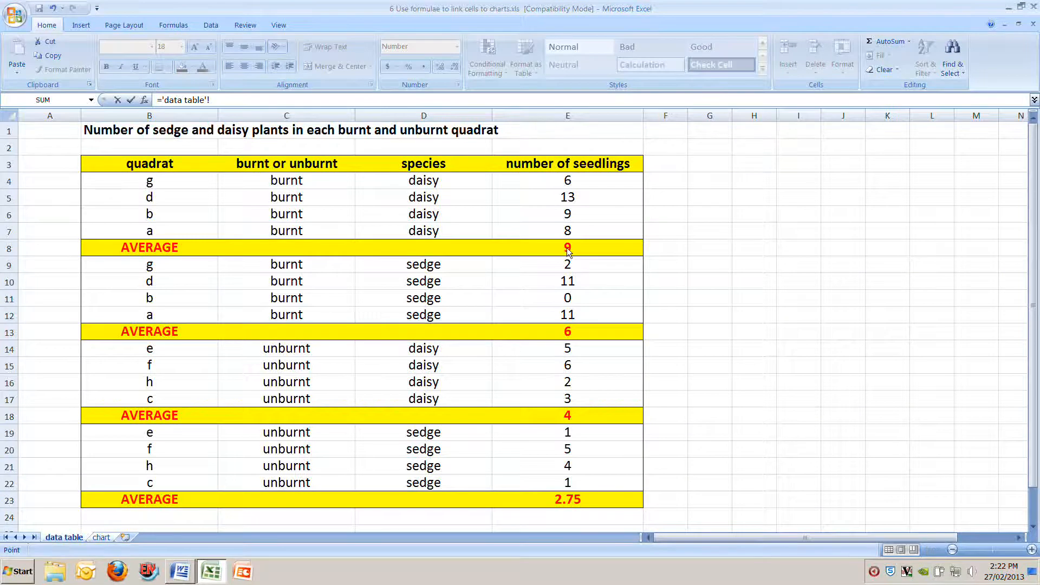
click(584, 247)
key(Return)
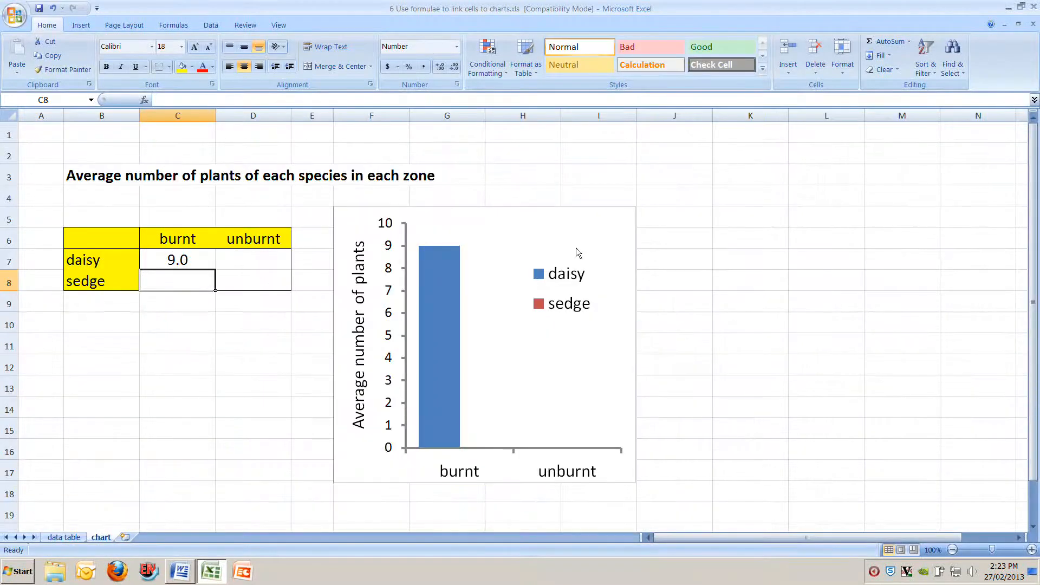
Inspect the link formula in C7 and its source cell E8 on the data table sheet
click(184, 266)
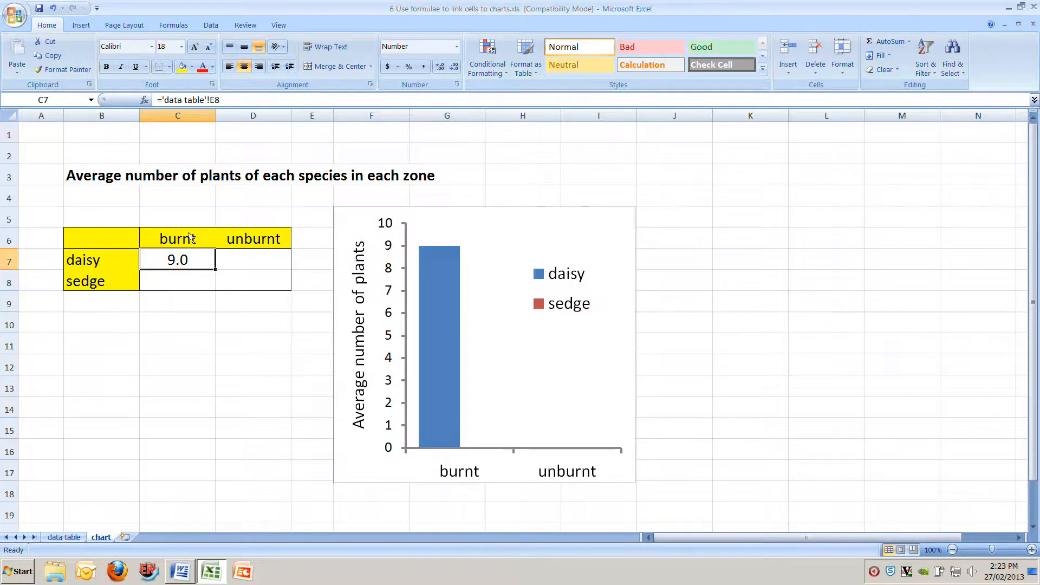
click(183, 102)
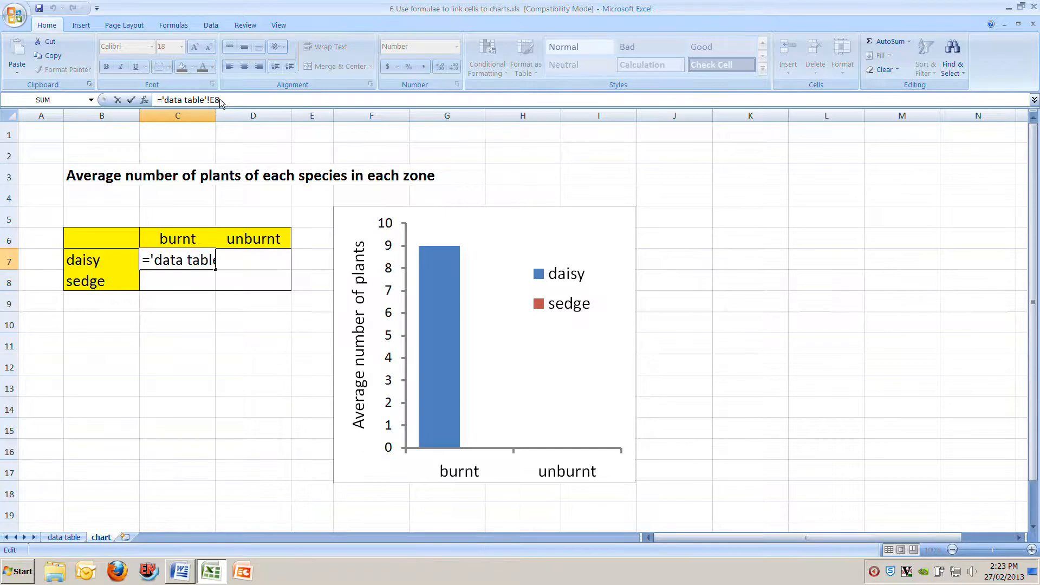
drag(228, 101, 153, 99)
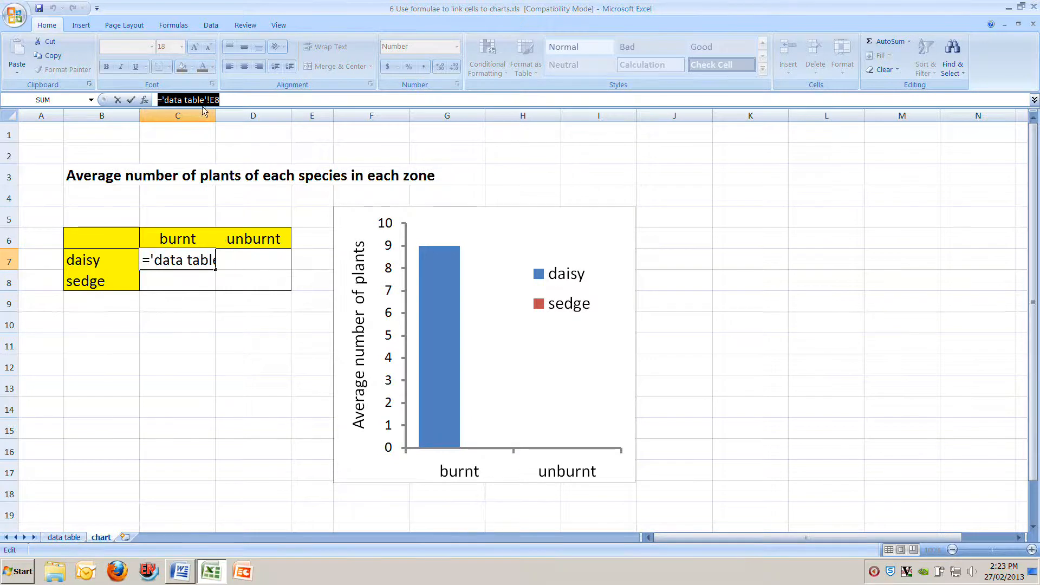
click(130, 99)
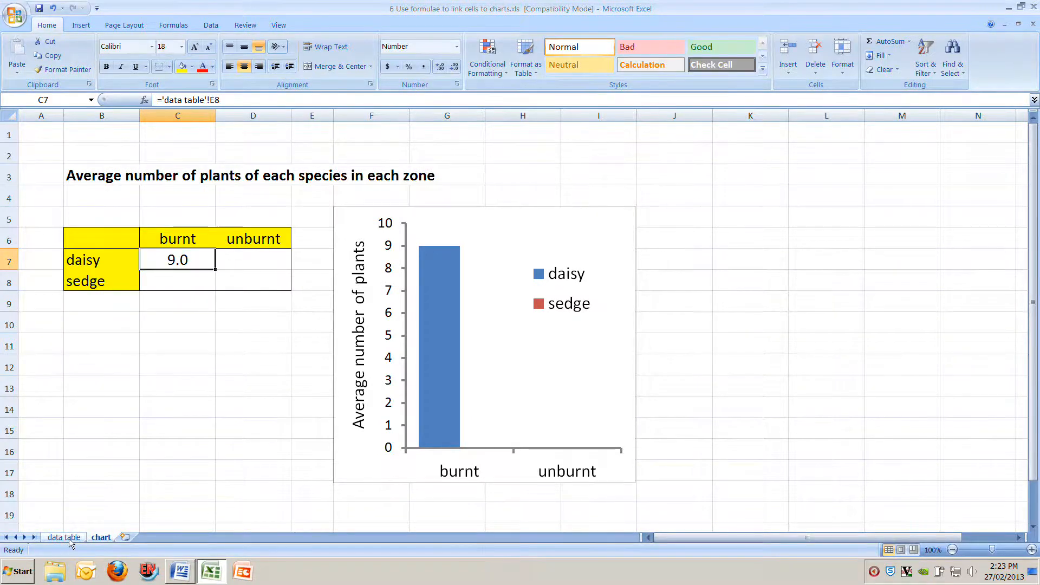
click(64, 537)
click(548, 246)
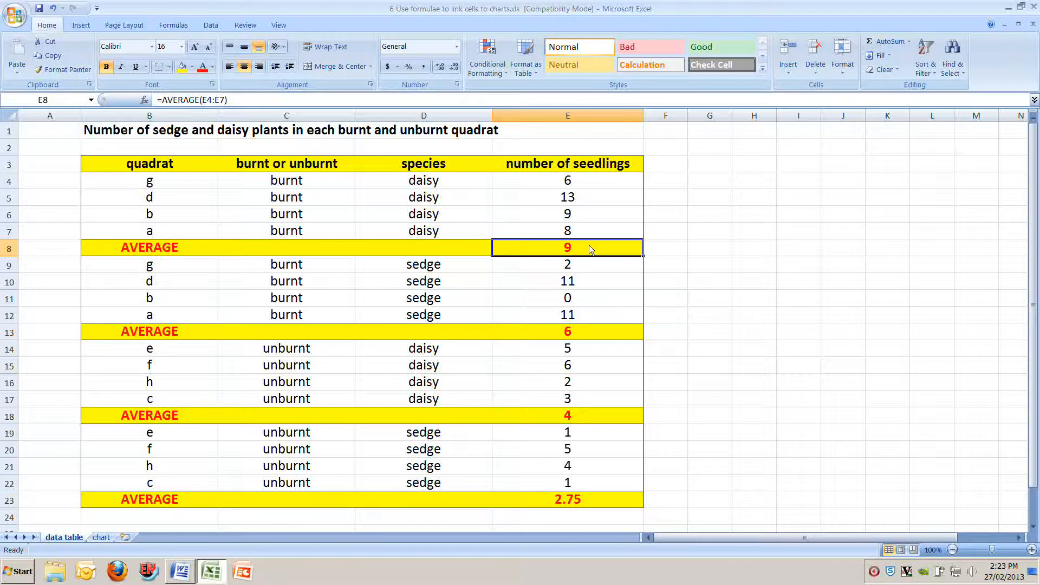
Link the unburnt daisy cell D7 on the chart sheet to the average in E18 of the data table sheet
click(101, 537)
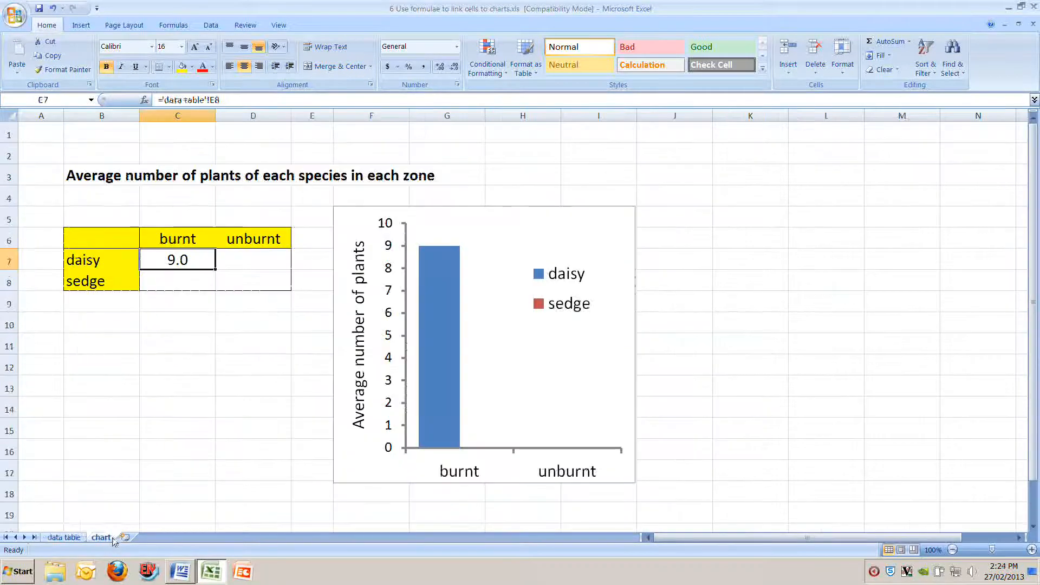
click(250, 264)
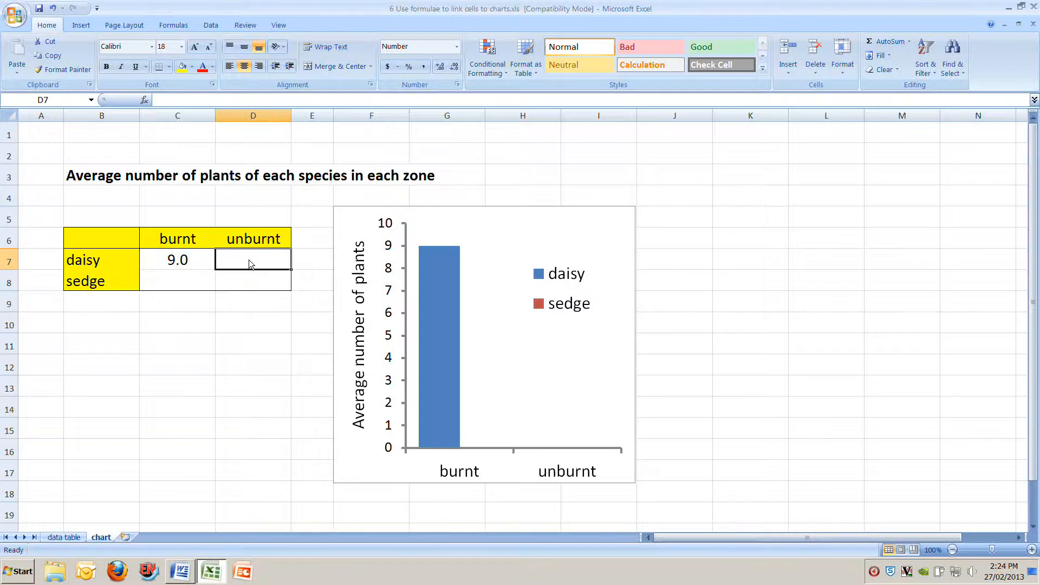
text(=)
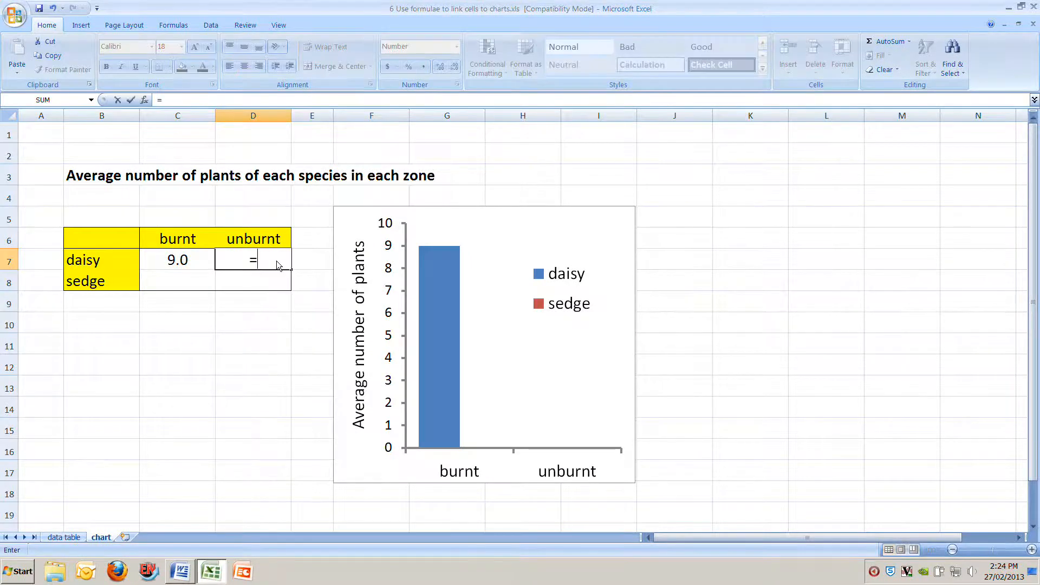
click(79, 537)
click(589, 417)
key(Return)
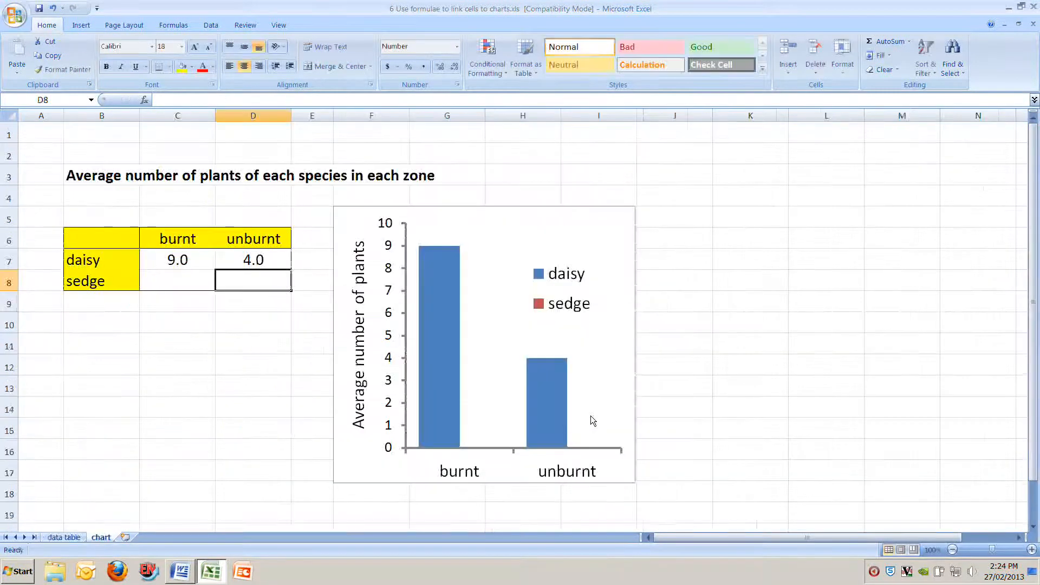
Link the burnt sedge cell C8 on the chart sheet to the average in E13 of the data table sheet
click(184, 282)
text(=)
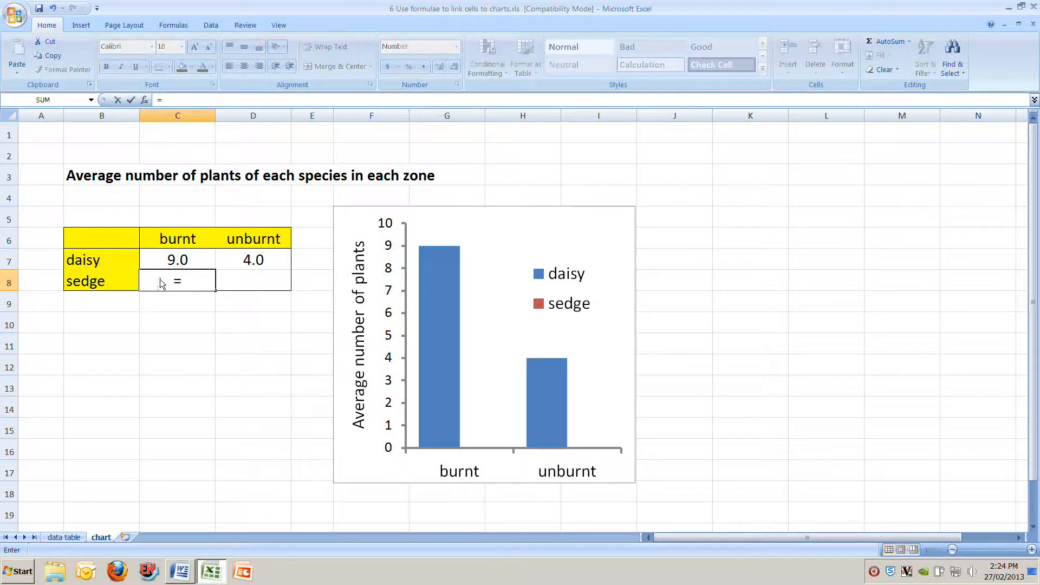
click(75, 538)
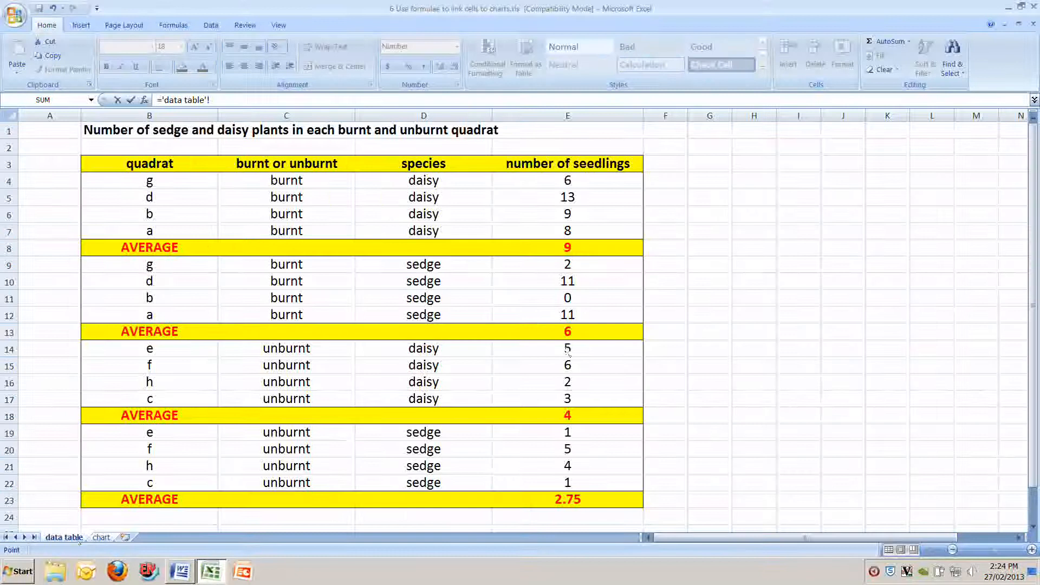
click(604, 335)
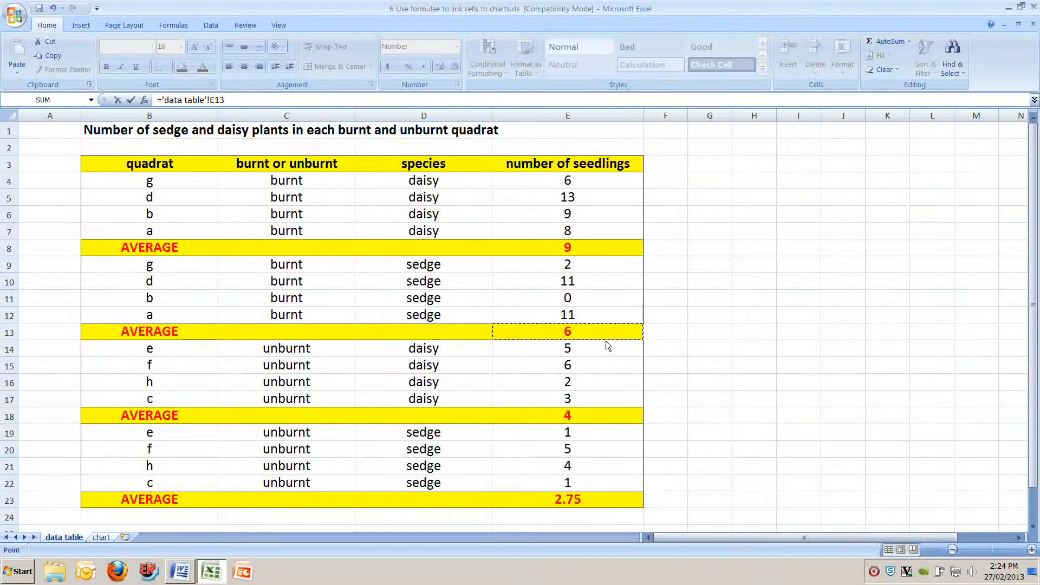
key(Return)
Link the unburnt sedge cell D8 on the chart sheet to the average in E23 of the data table sheet
key(Up)
key(Right)
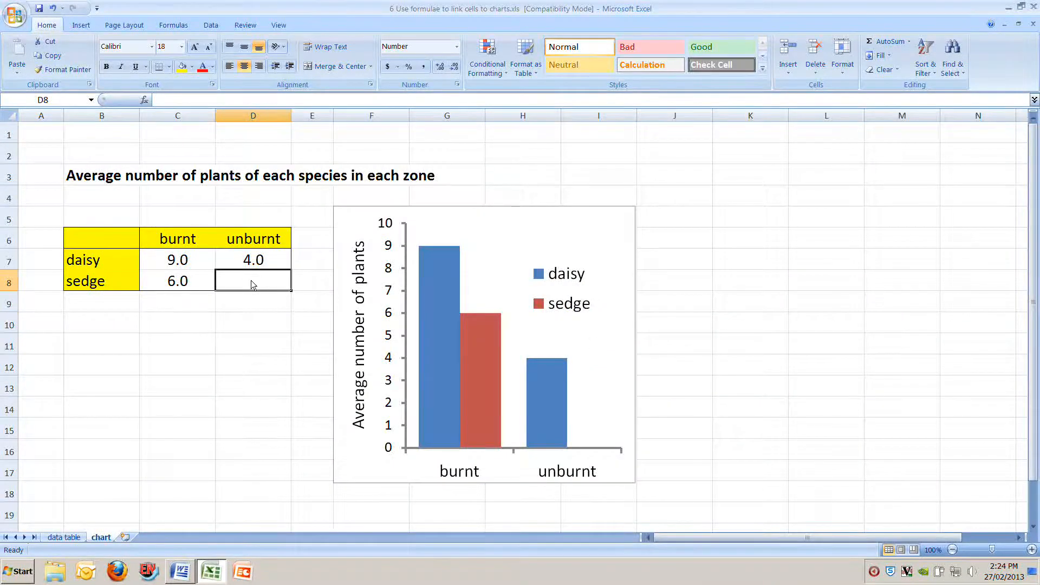
text(=)
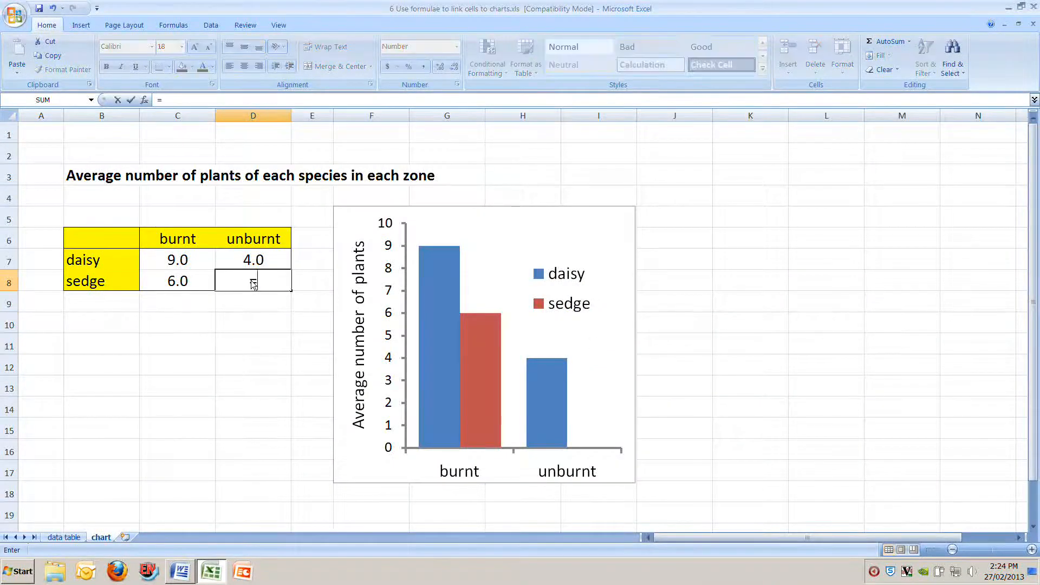
click(63, 537)
click(601, 503)
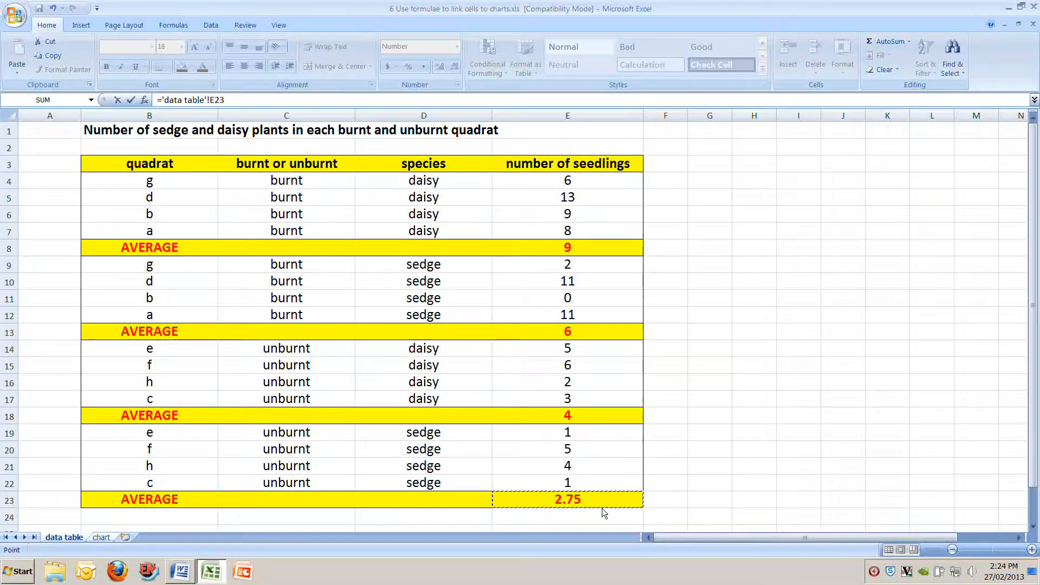
key(Return)
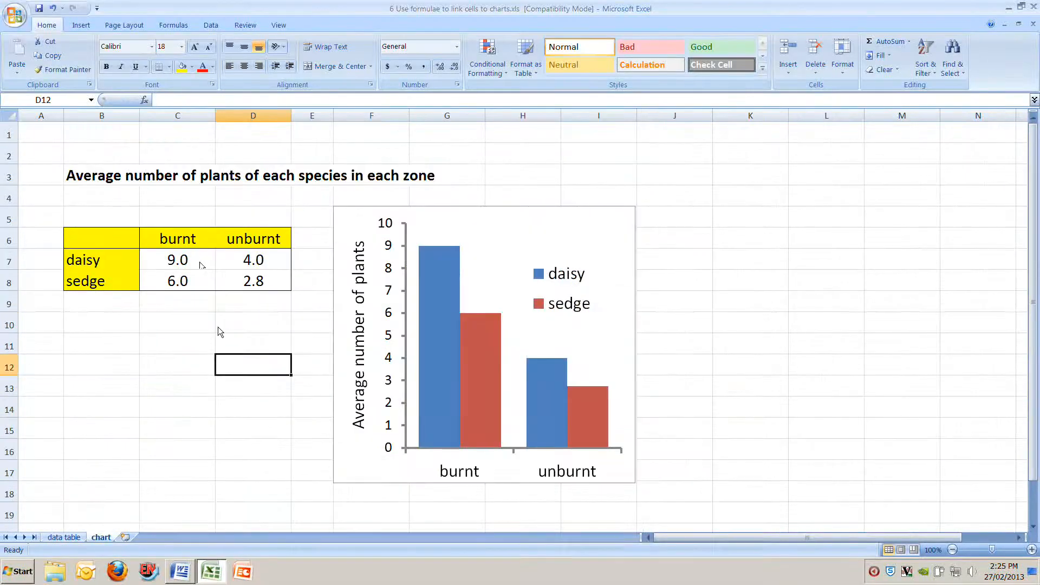
Examine the link formula in the burnt daisy cell C7 on the chart sheet without changing it
click(202, 263)
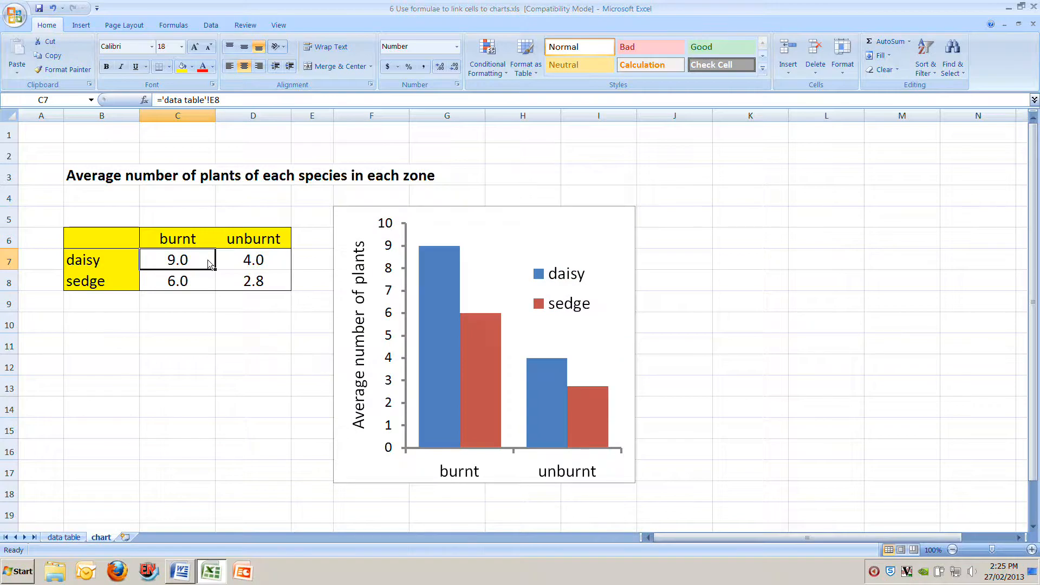
click(180, 101)
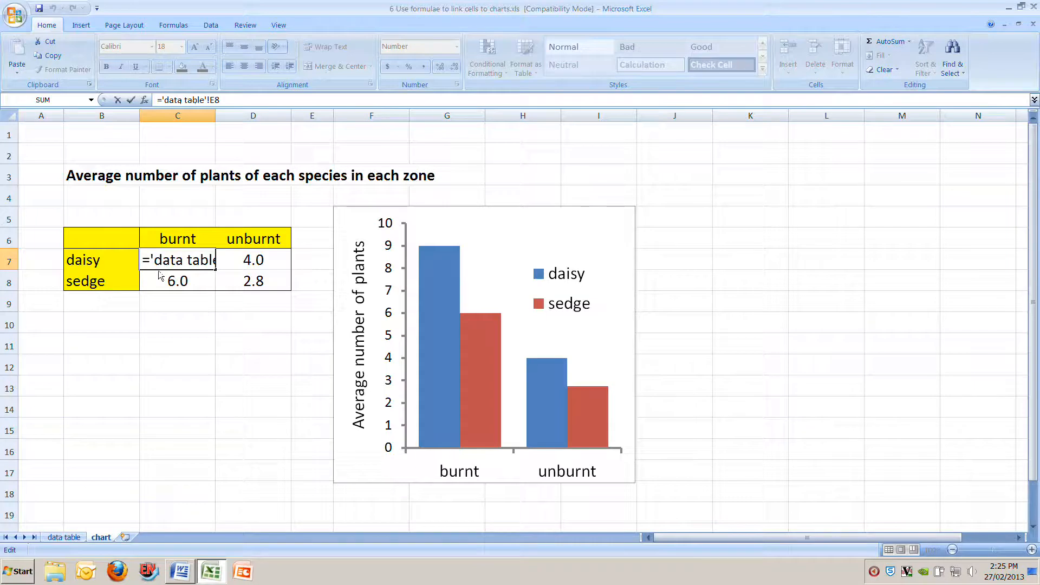
key(Escape)
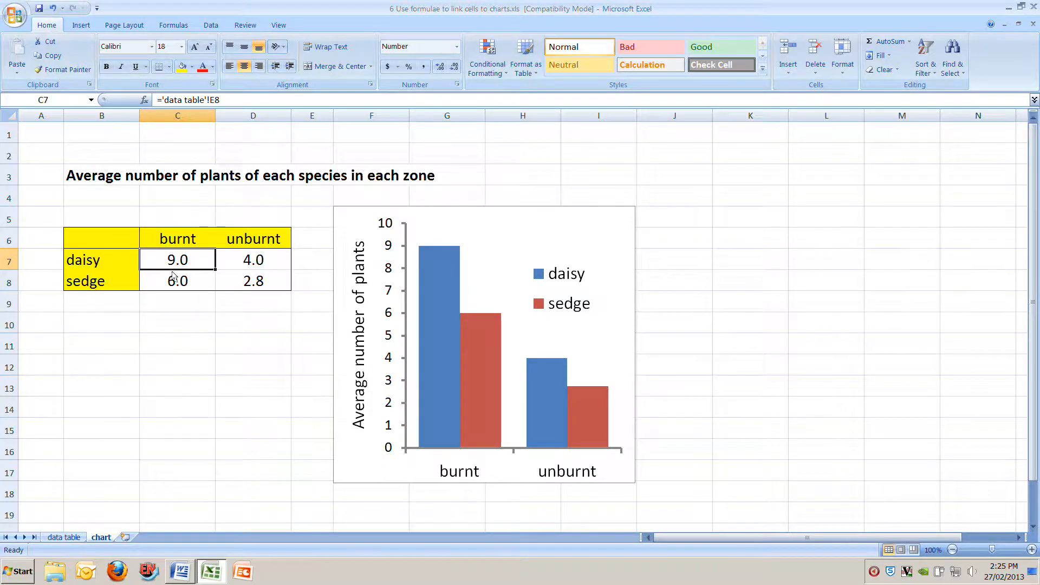
Set the seedling count in E5 of the data table sheet to 3 and check the average and the chart
click(64, 538)
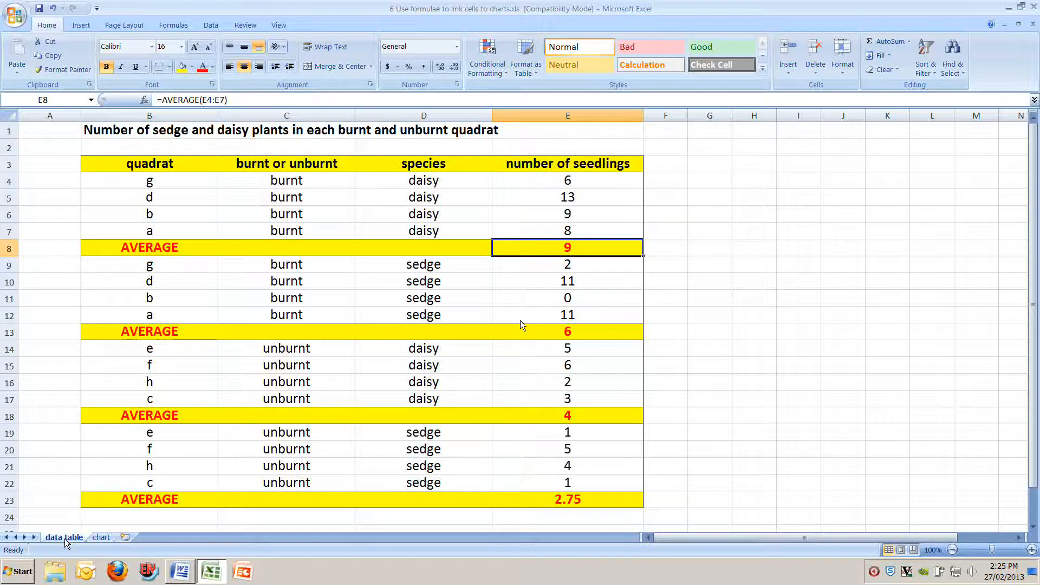
click(599, 202)
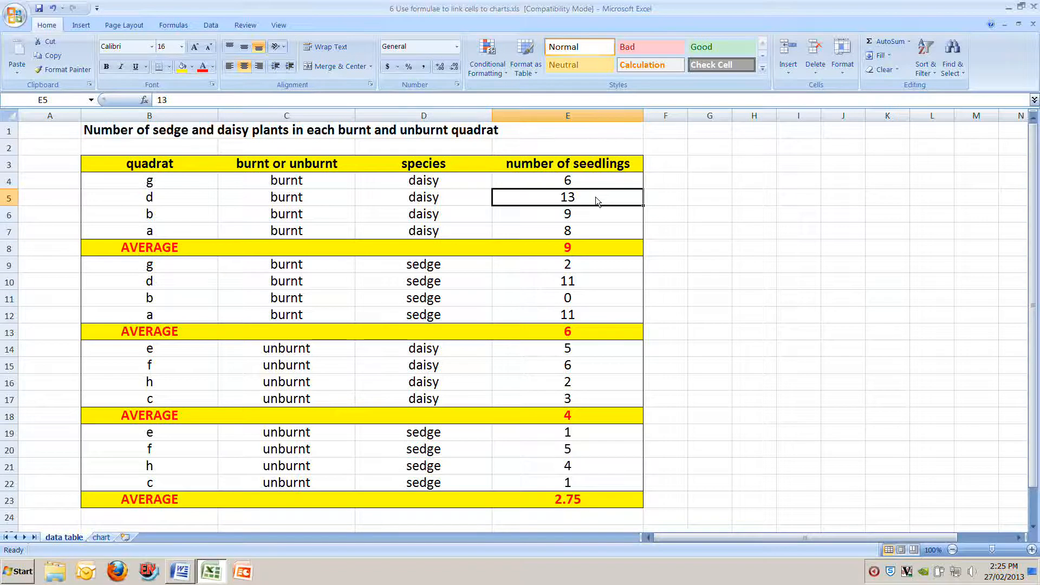
text(3)
key(Return)
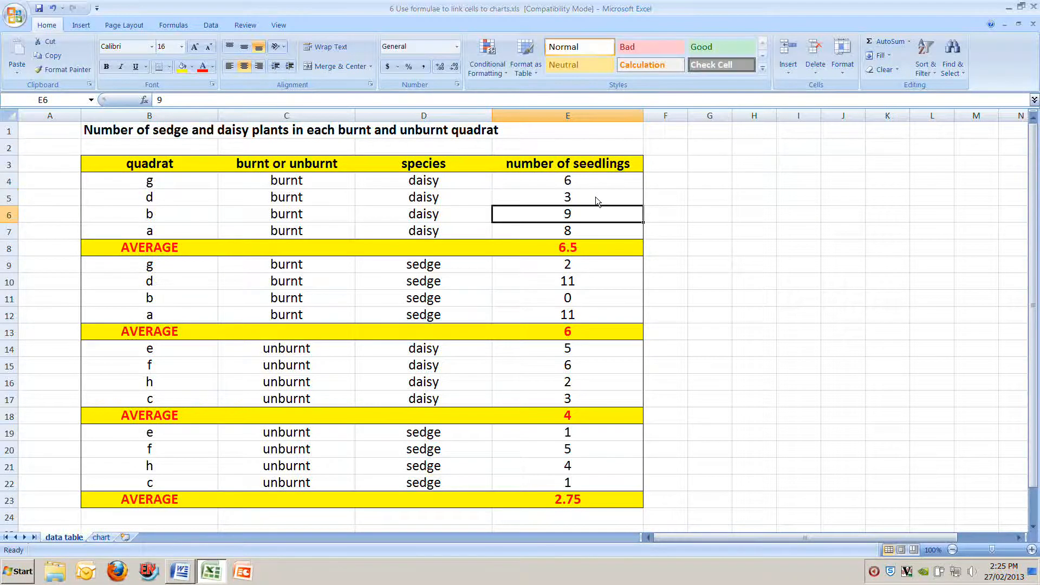
click(615, 253)
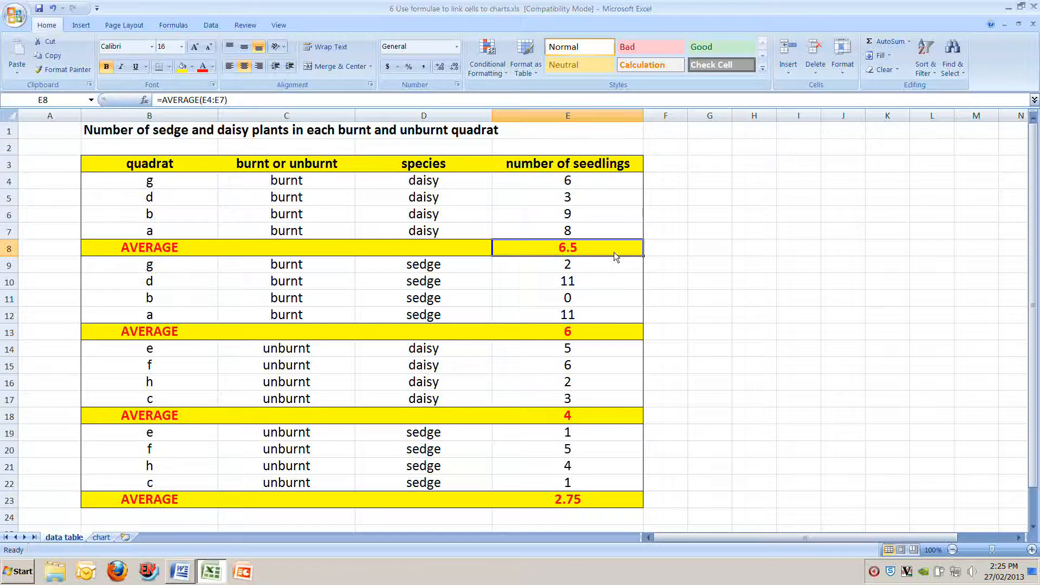
click(102, 538)
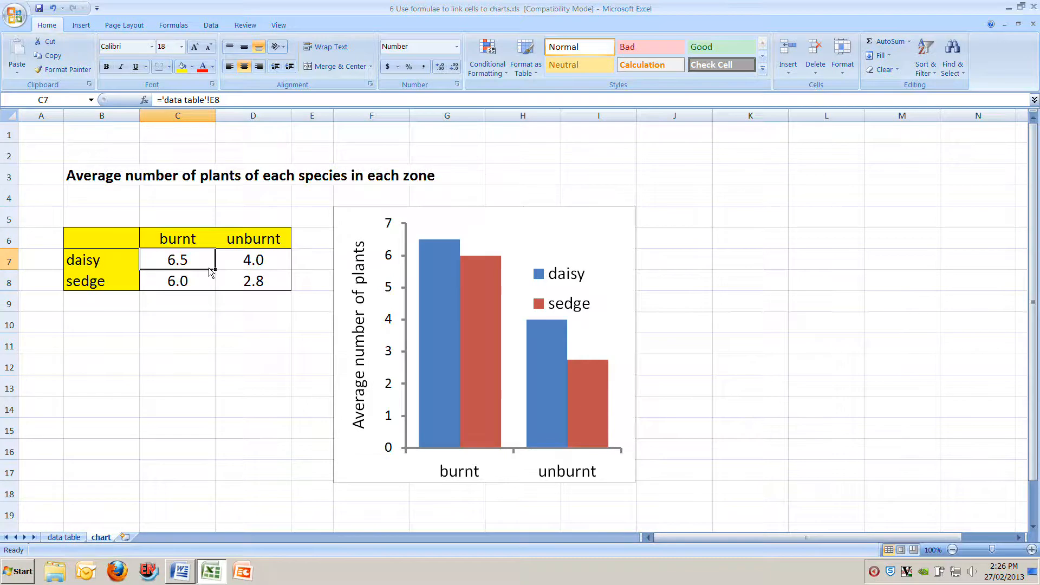
Restore the seedling count in E5 of the data table sheet to 13 and check the chart again
click(63, 538)
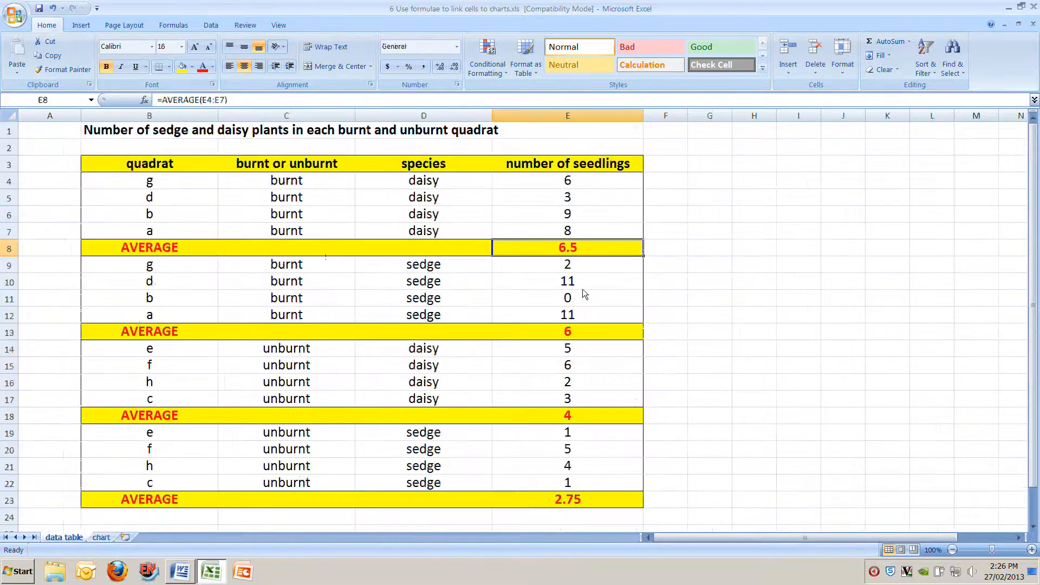
click(580, 204)
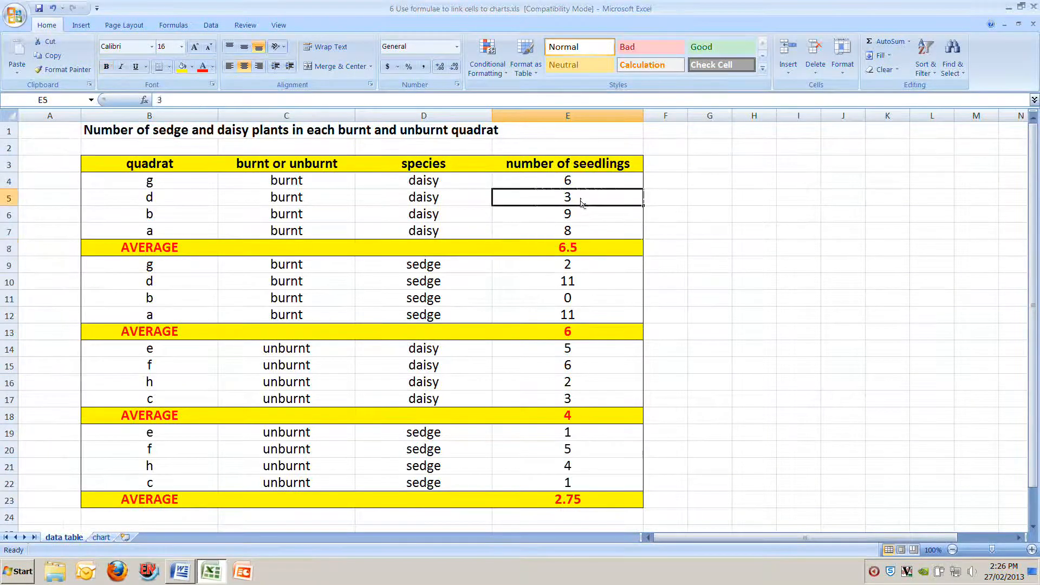
text(13)
key(Return)
click(550, 249)
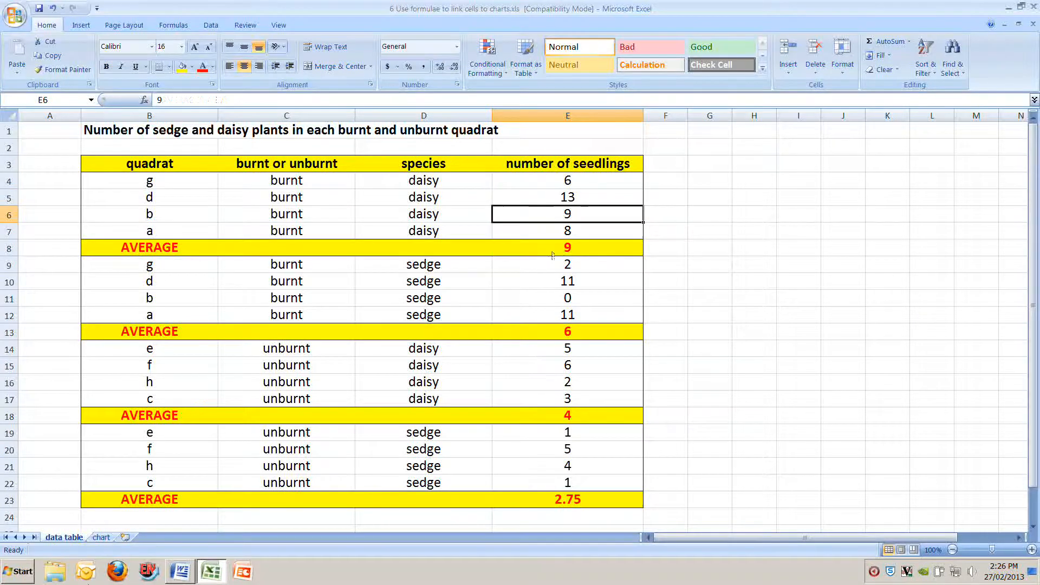
click(101, 538)
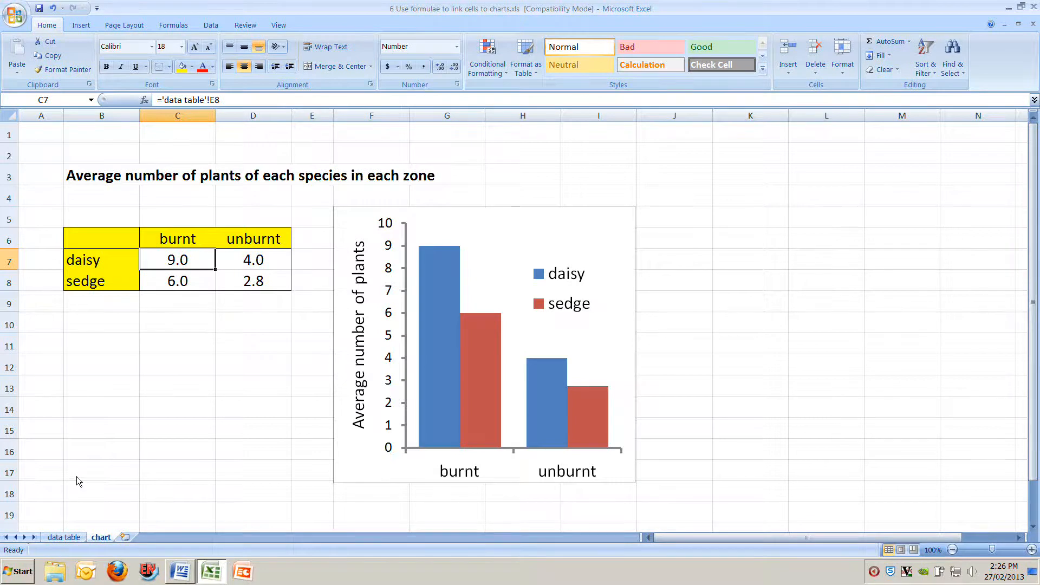
Copy the chart into the blank Word document beneath a new heading line reading "Chart for average number of plants"
click(468, 224)
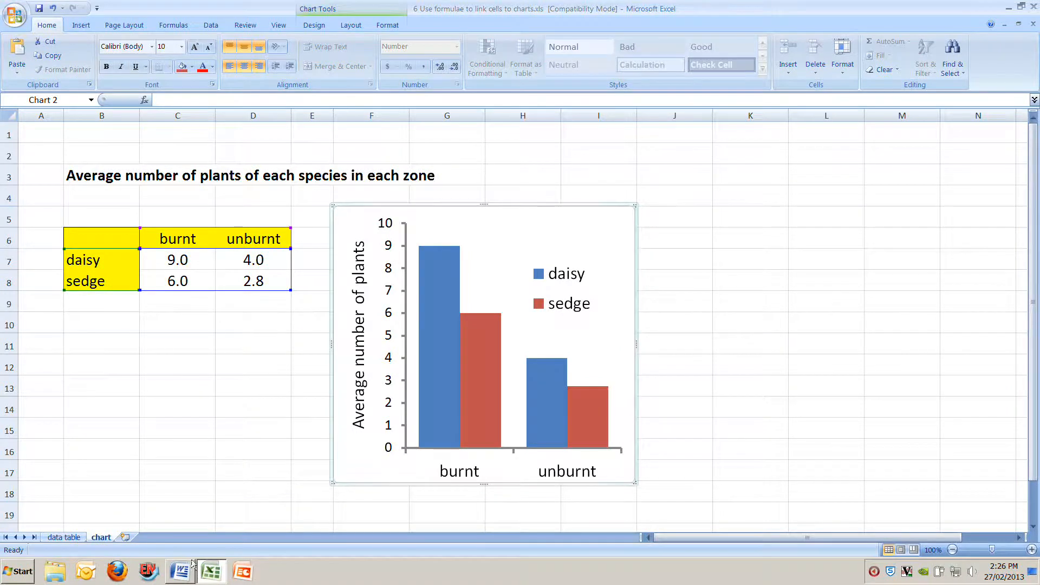
click(183, 572)
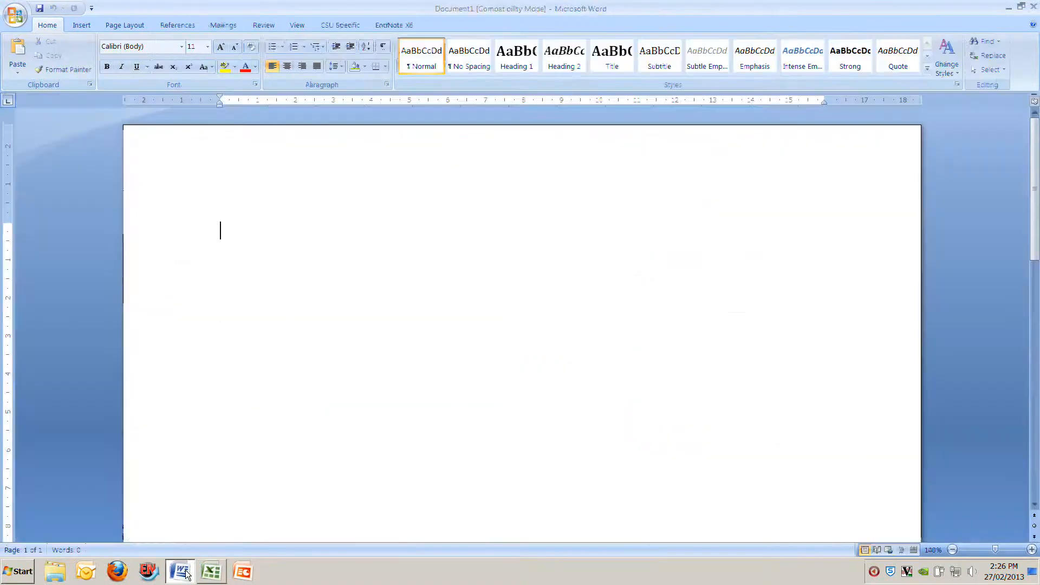
text(Chart for average number of plants)
key(Return)
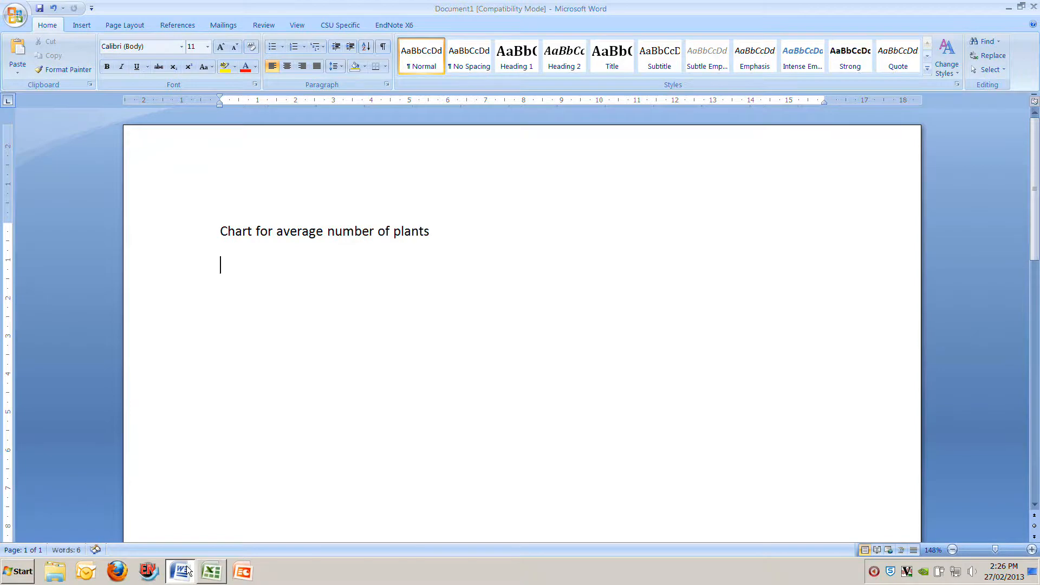
key(ctrl+v)
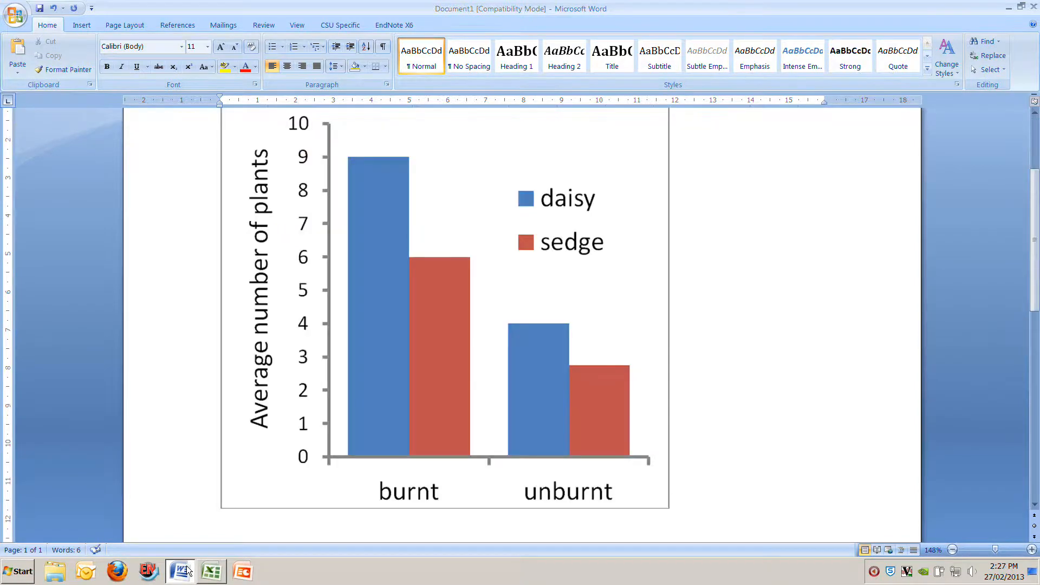
Shrink the pasted chart in the Word document to about 6.7 cm wide and 6.5 cm high, then deselect it
scroll(281, 477, up, 3)
click(430, 375)
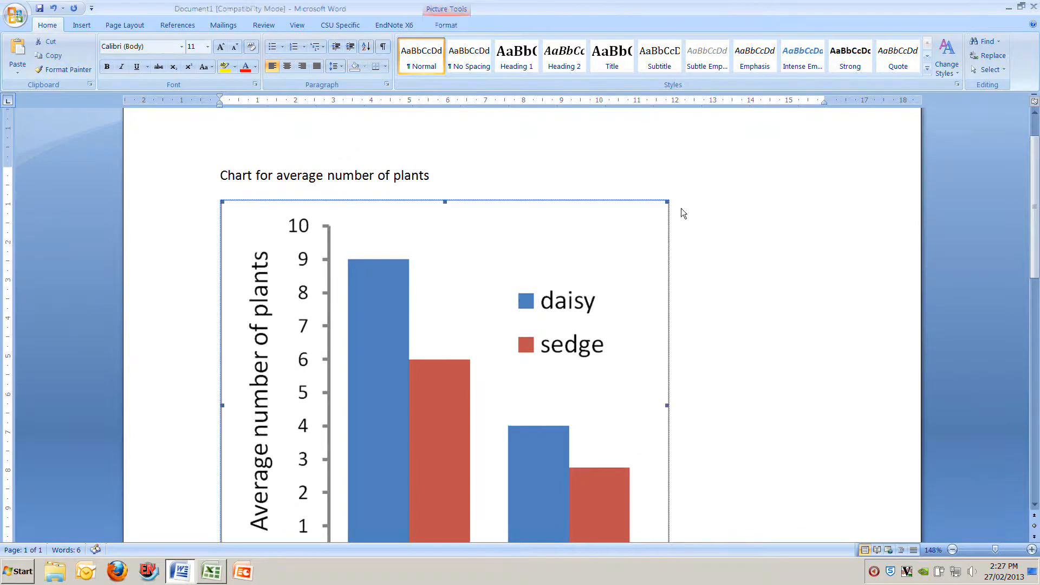
drag(666, 202, 477, 300)
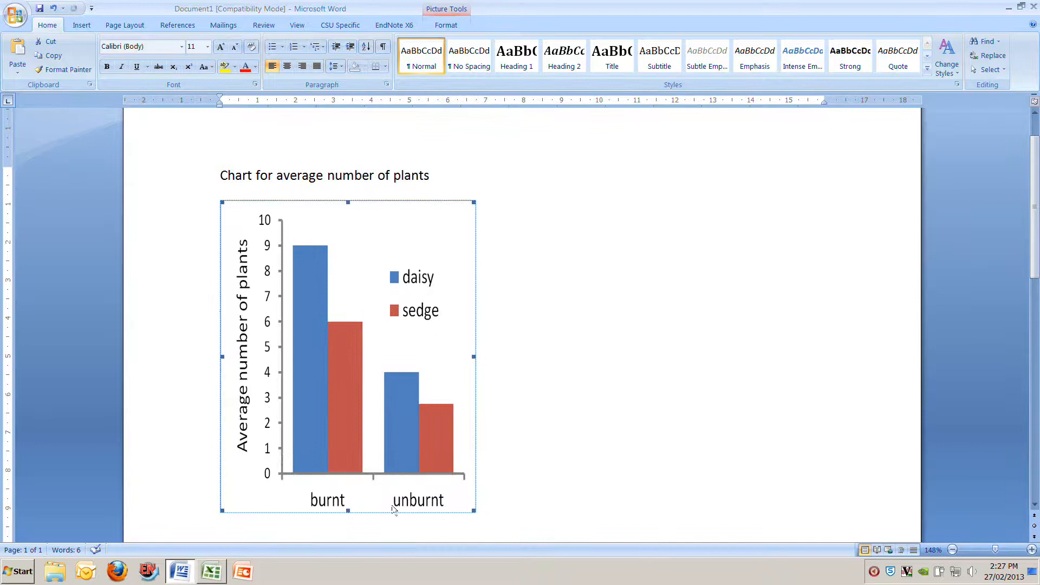
drag(349, 511, 366, 450)
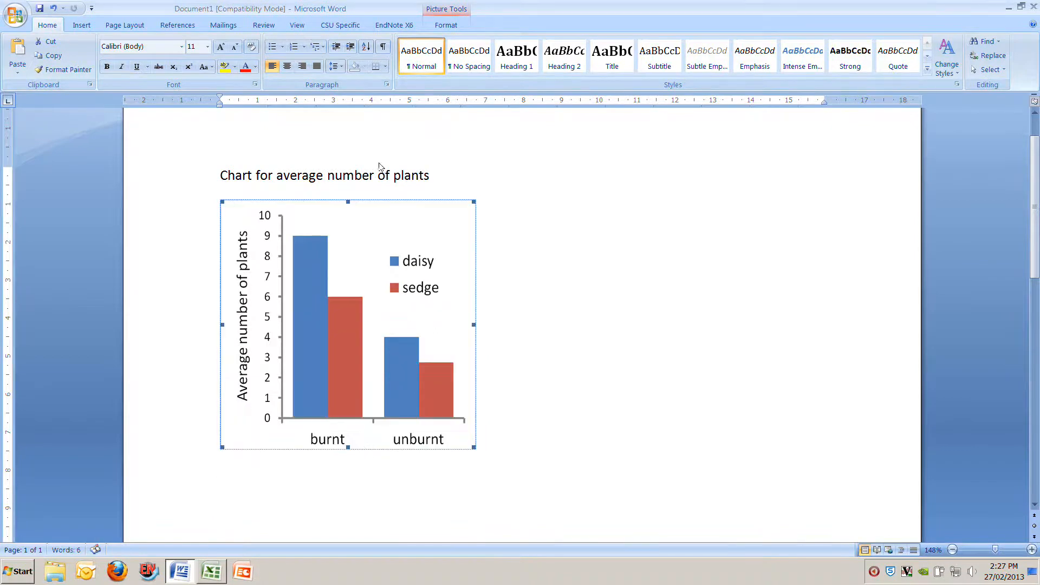
click(457, 178)
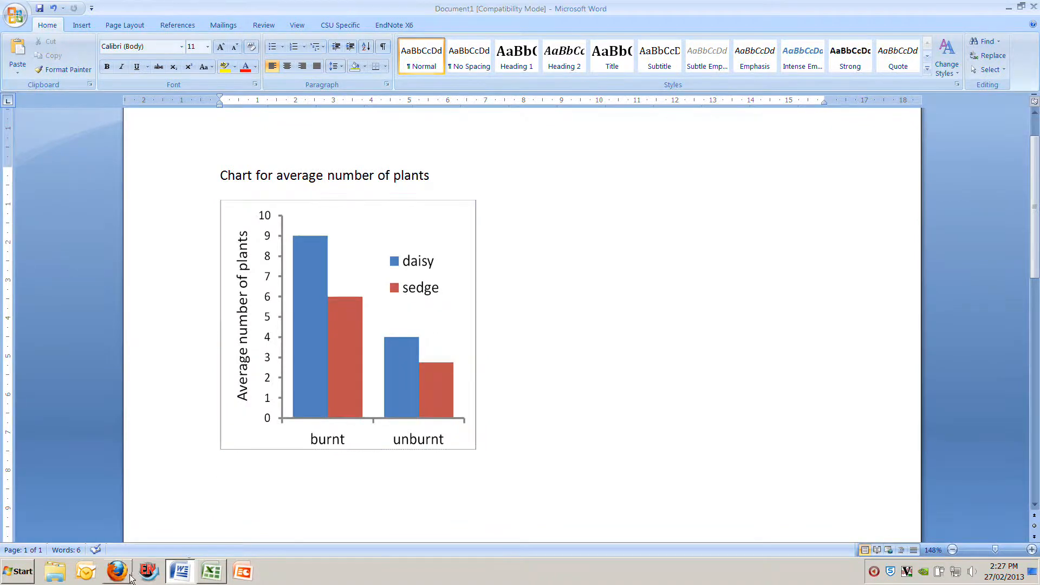
Switch to Excel and change the burnt daisy formula in E8 of the data table sheet to =SUM(E4:E7)
click(211, 578)
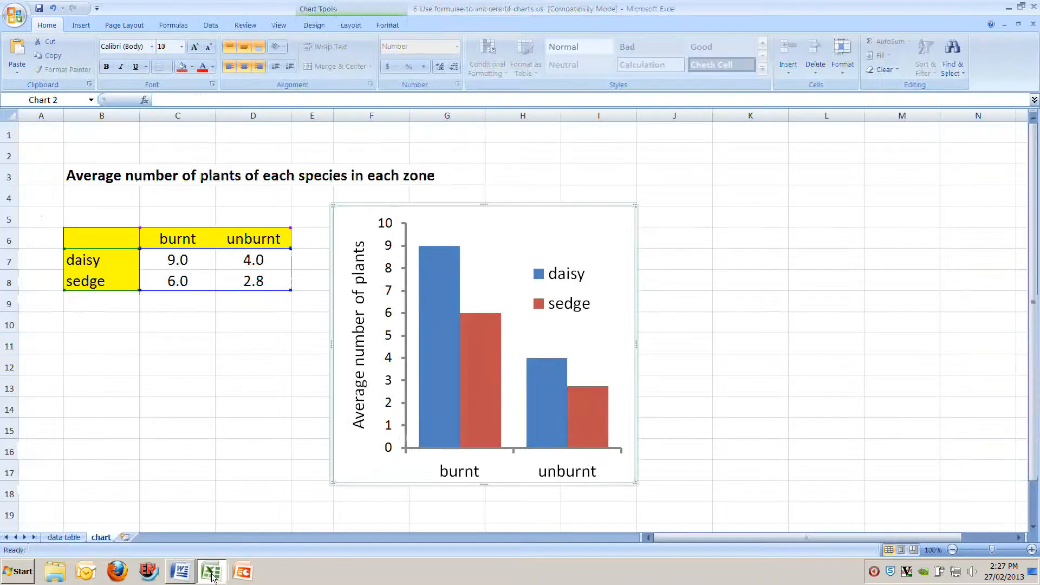
click(94, 375)
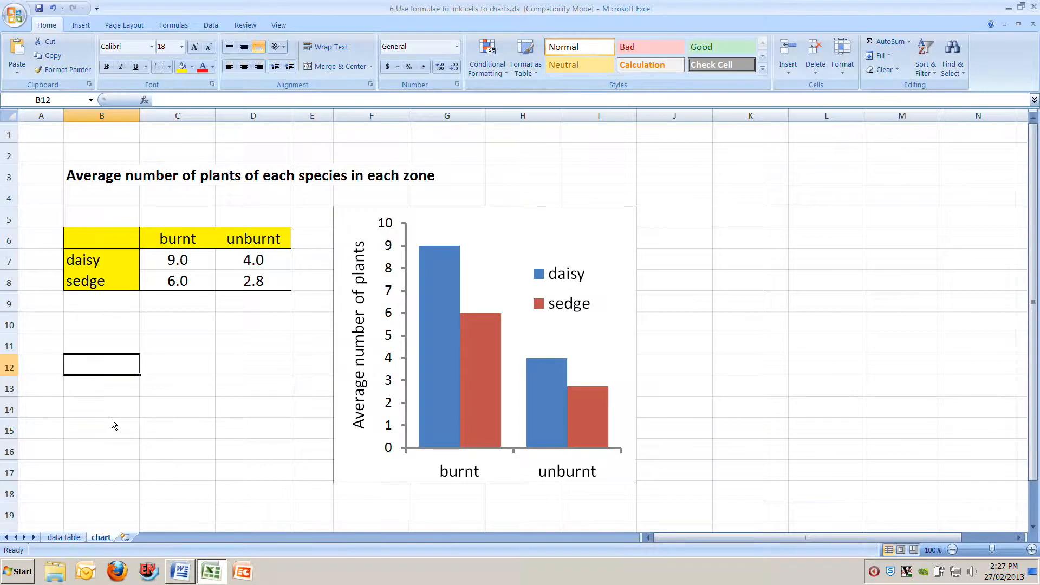
click(77, 541)
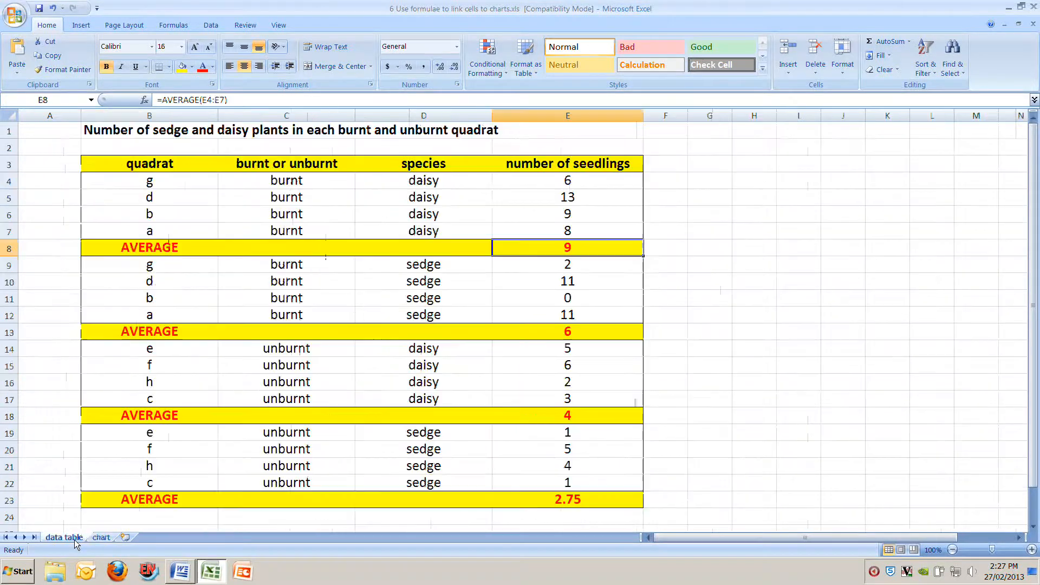
click(548, 329)
click(542, 247)
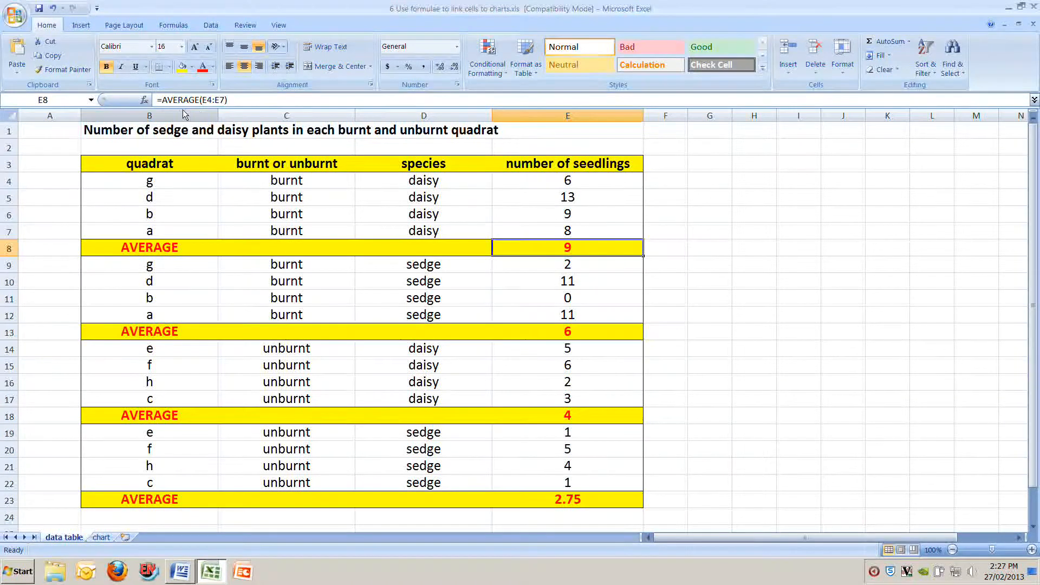
click(175, 101)
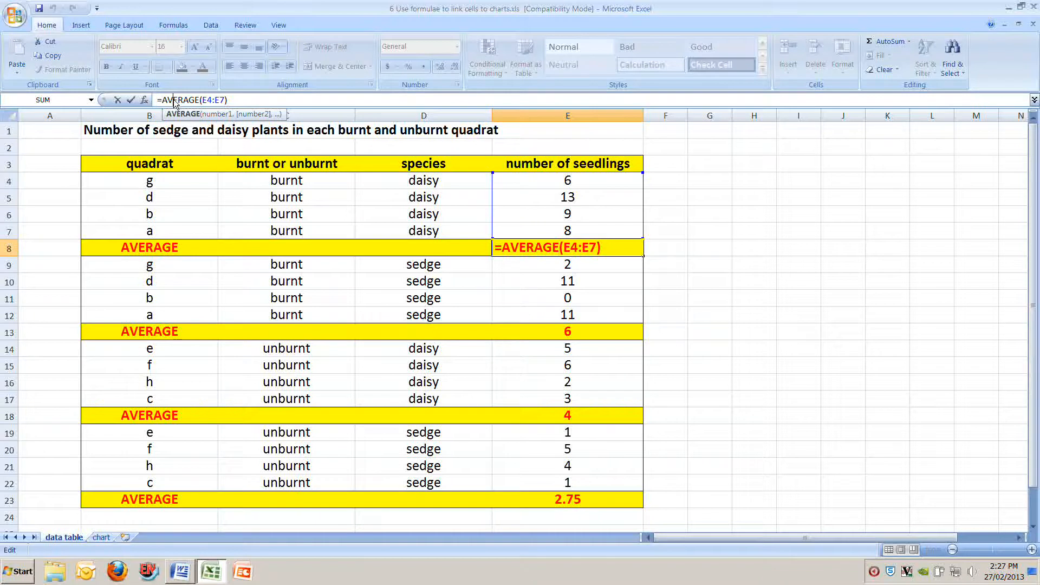
double_click(175, 101)
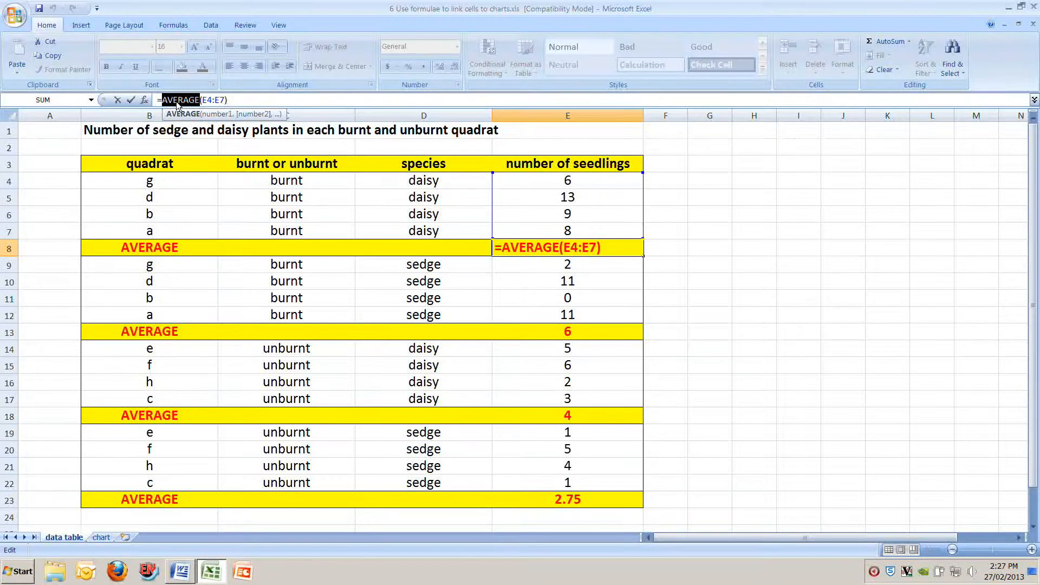
text(su)
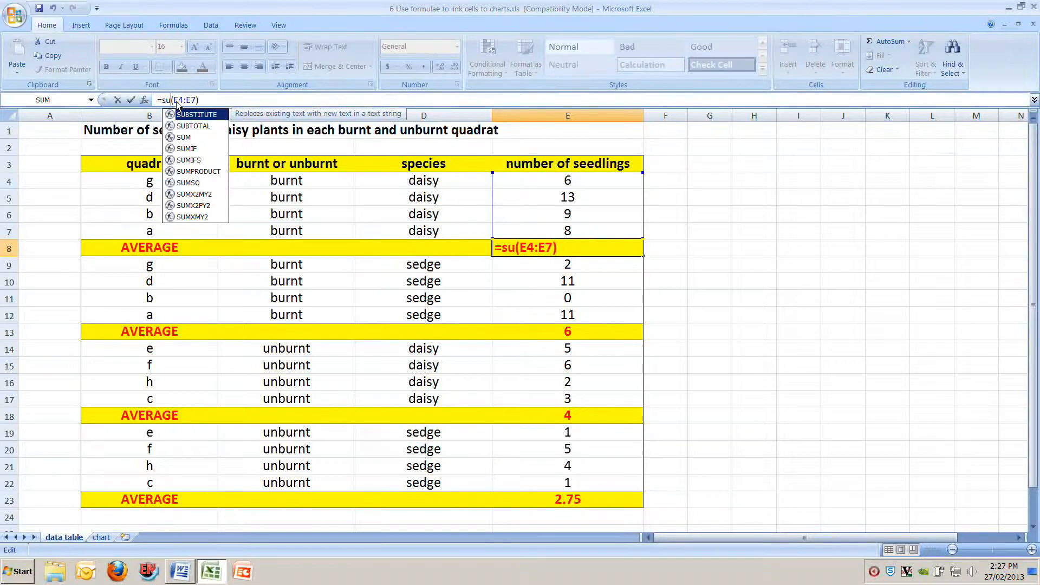
text(m)
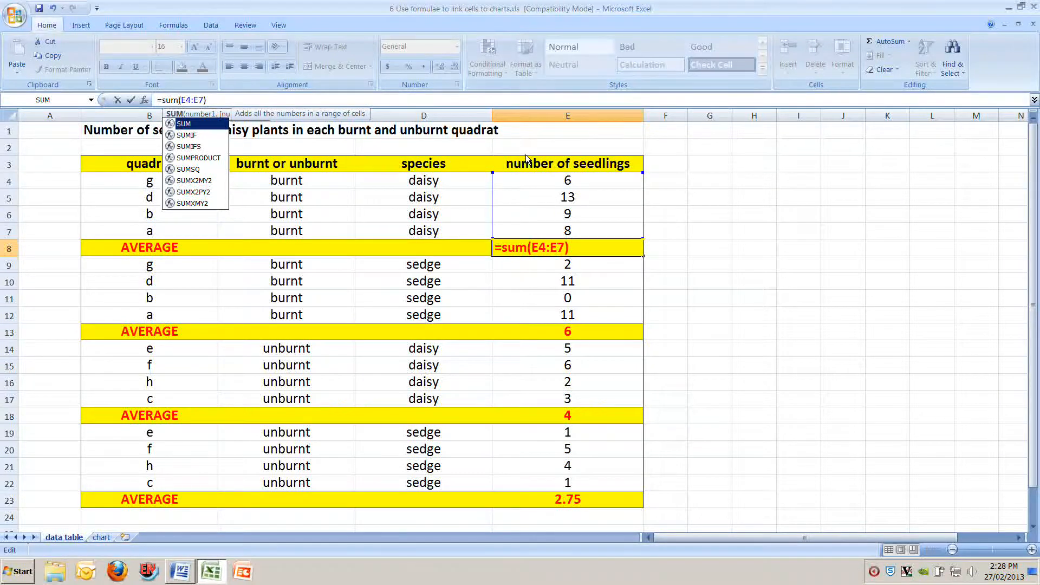
key(Return)
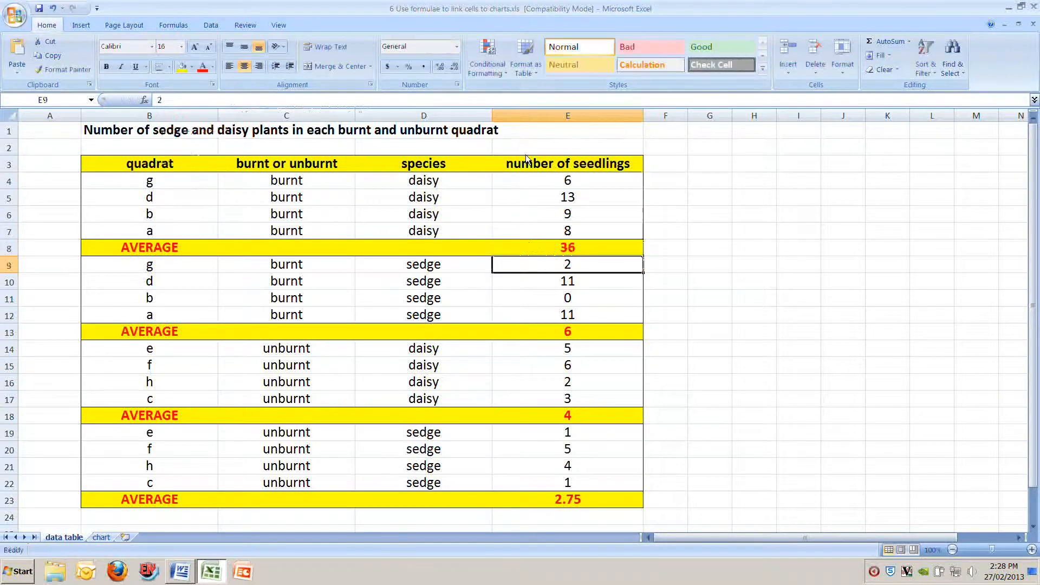
Copy the SUM formula from E8 into the other three yellow summary cells, E13, E18 and E23
click(594, 248)
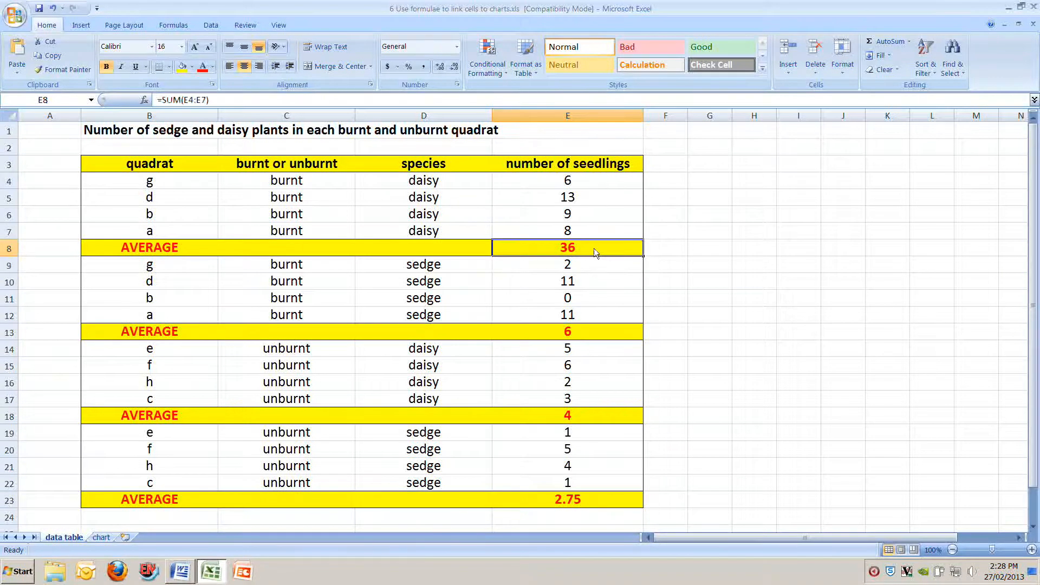
click(192, 101)
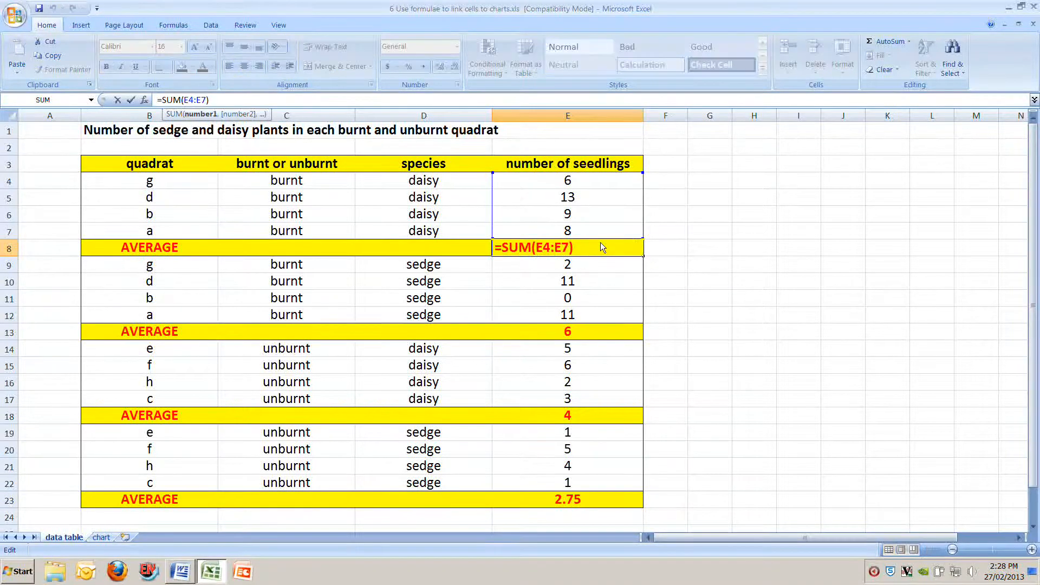
key(Escape)
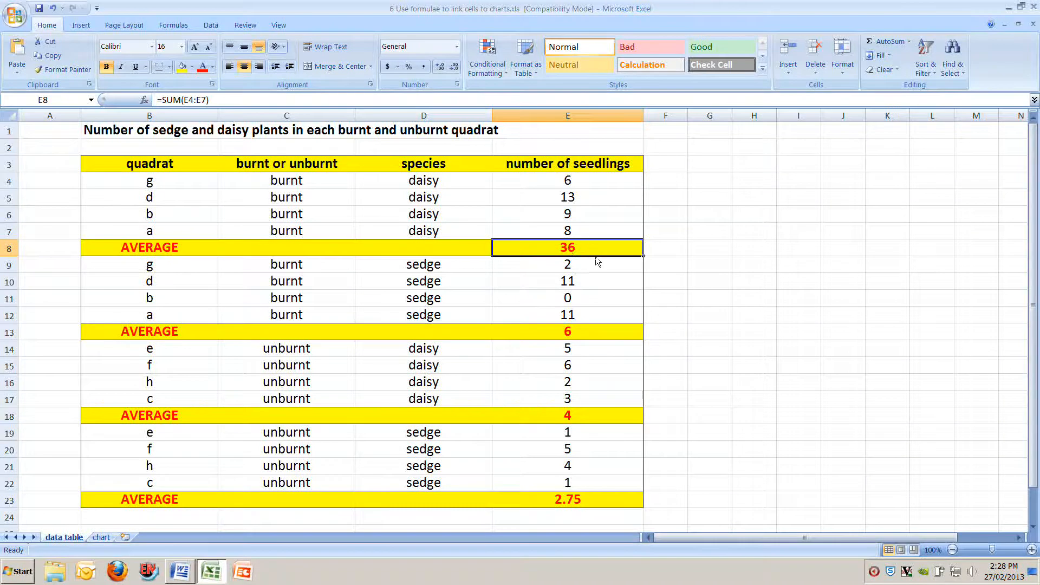
key(ctrl+c)
click(594, 332)
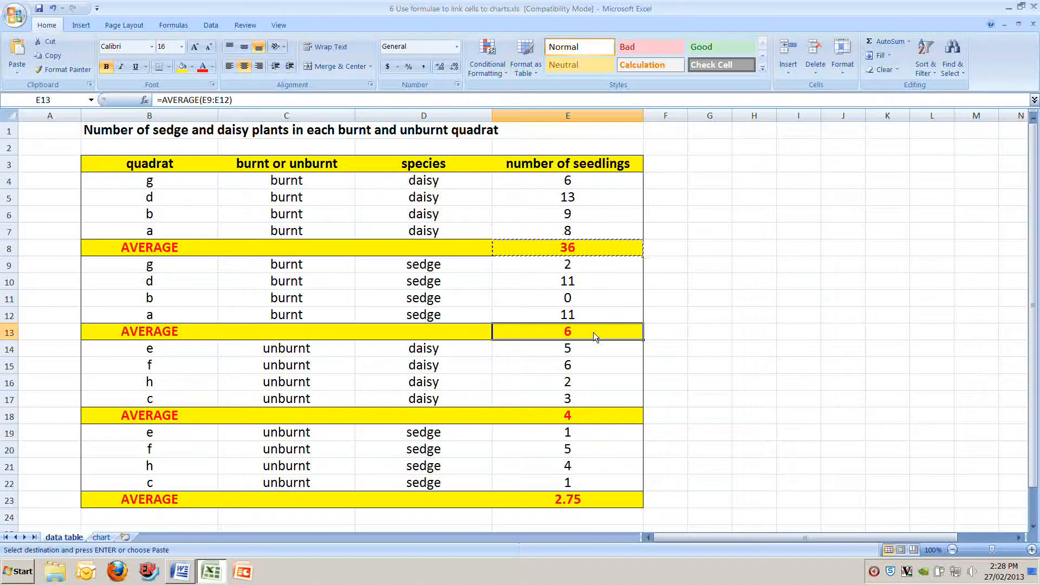
key(ctrl+v)
click(588, 416)
key(ctrl+v)
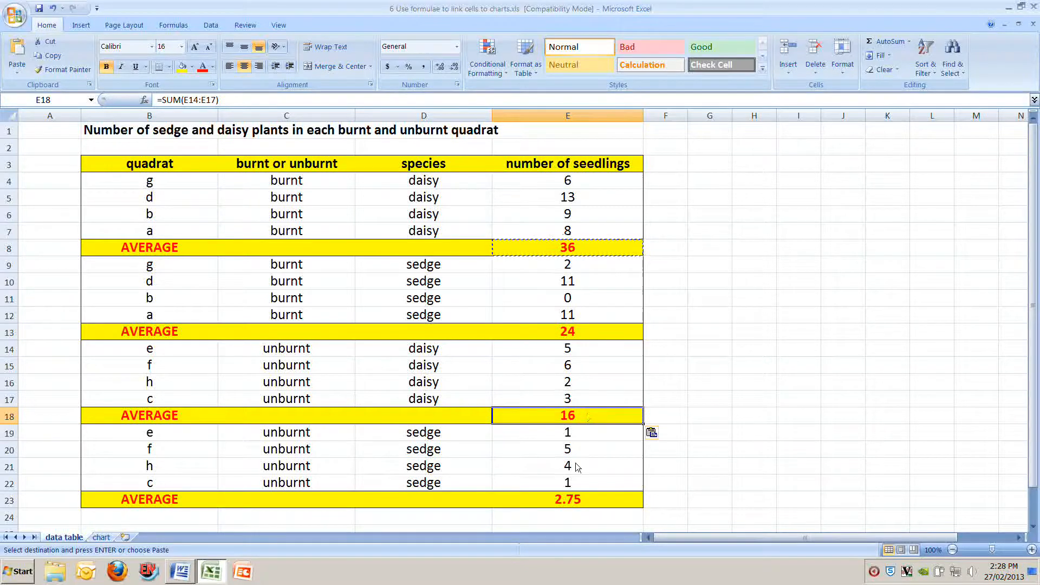
click(603, 505)
key(ctrl+v)
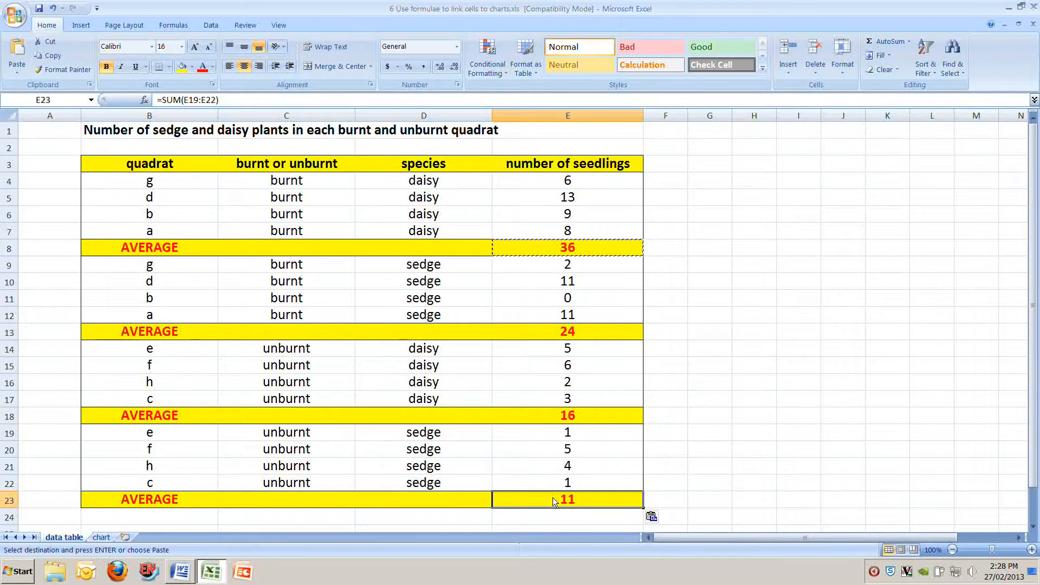
Check the unburnt sedge counts in E19:E22 against E23, and review the formulas in E8, E13, E18 and E23
drag(550, 438, 558, 485)
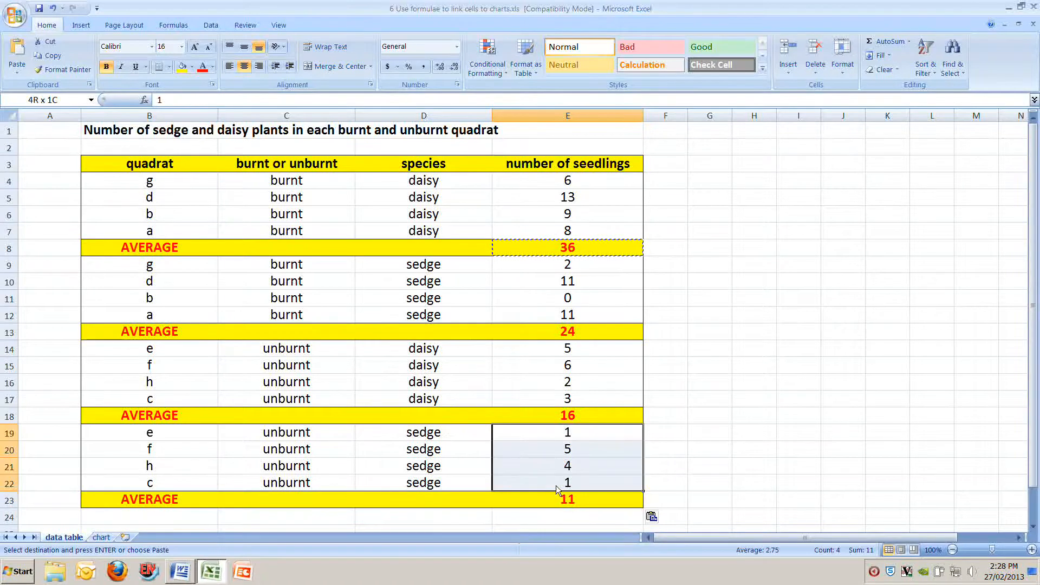
click(602, 437)
click(599, 450)
click(600, 472)
click(600, 481)
click(583, 502)
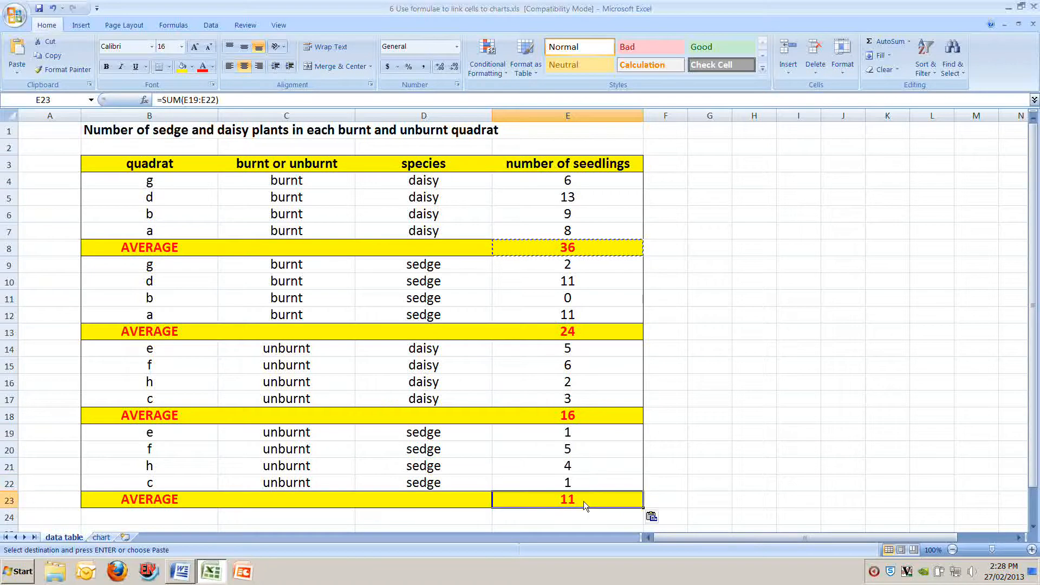
key(Escape)
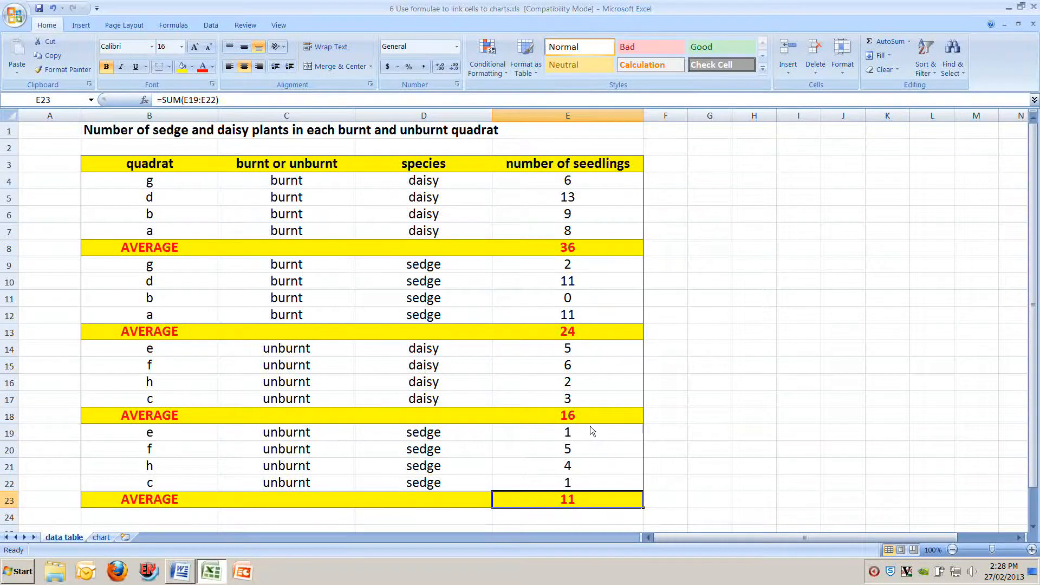
click(591, 249)
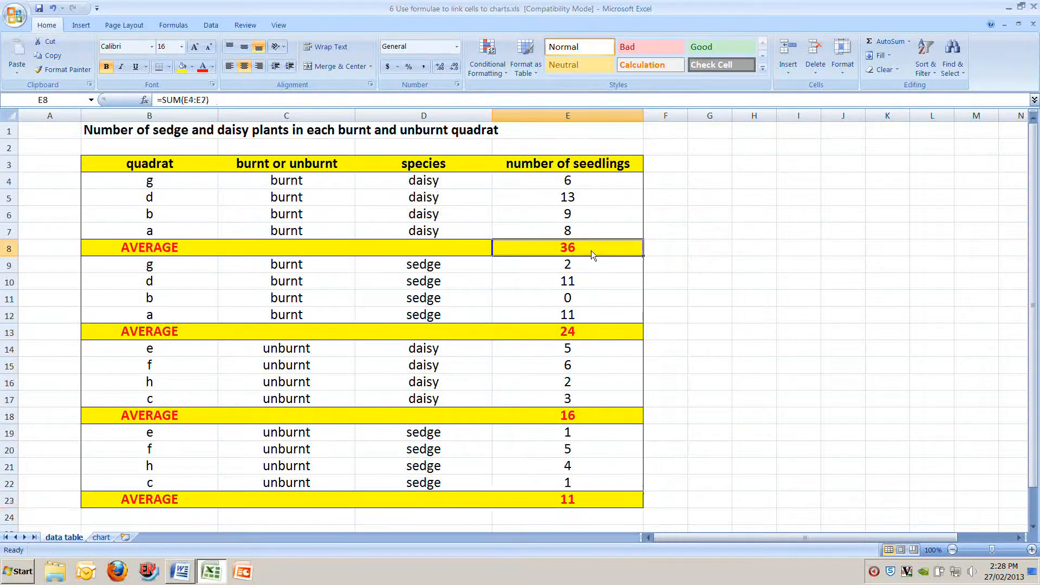
click(586, 330)
click(591, 415)
click(580, 500)
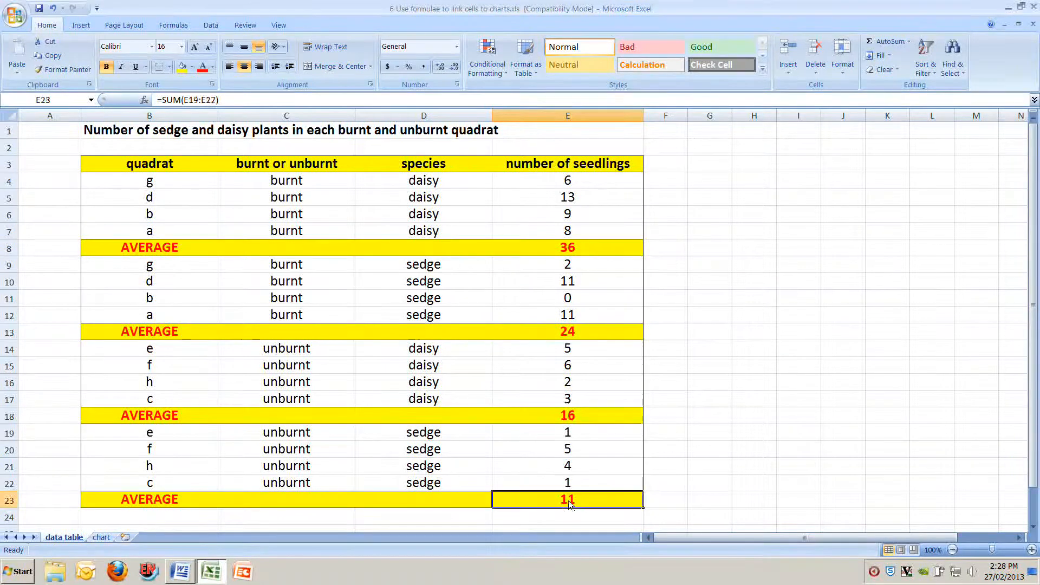
Examine the linked cells C7:D8 on the chart sheet and the daisy and sedge bars in the chart
click(106, 539)
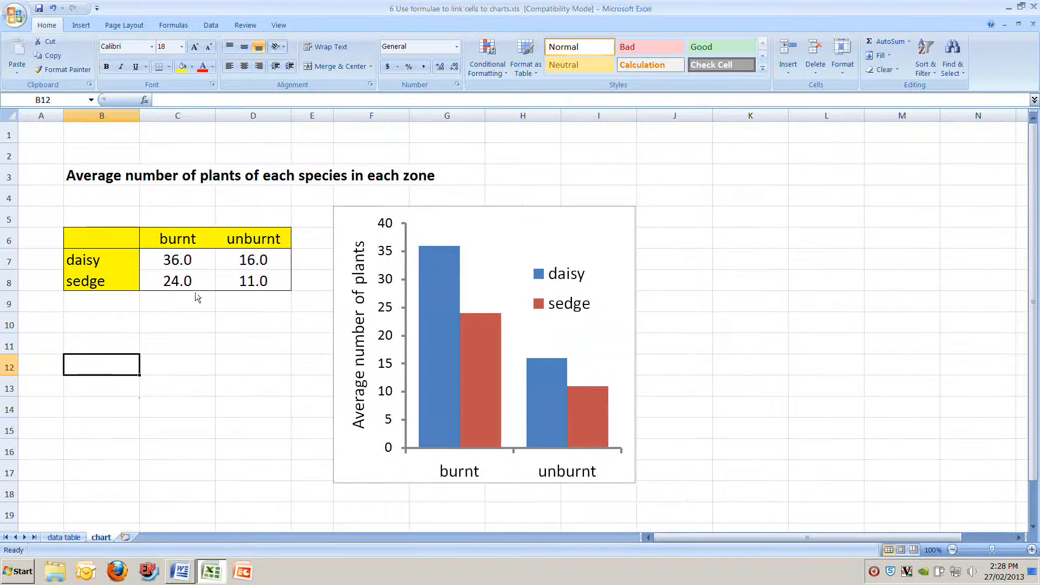
click(188, 268)
click(191, 284)
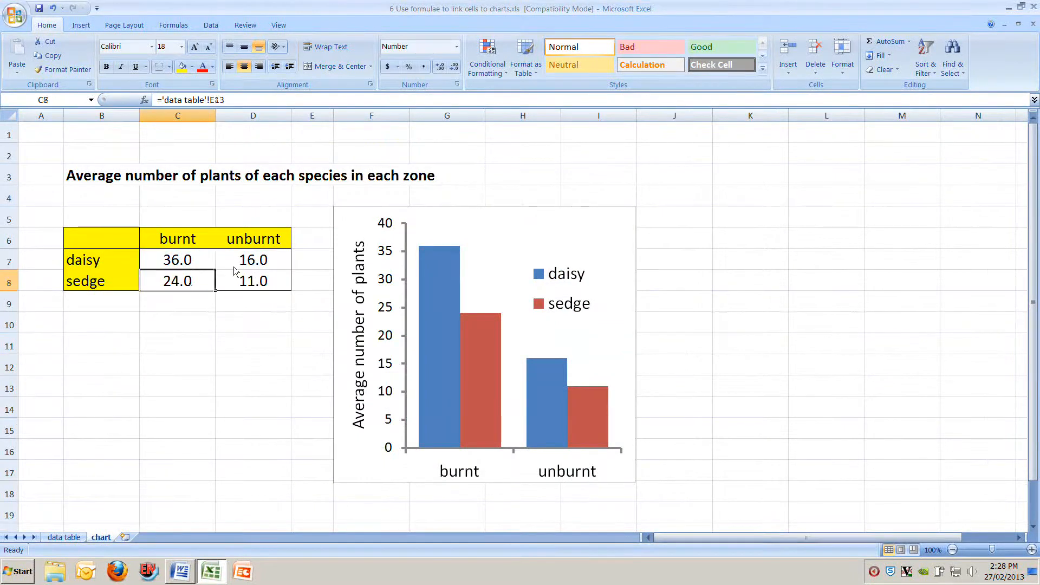
click(239, 264)
click(245, 282)
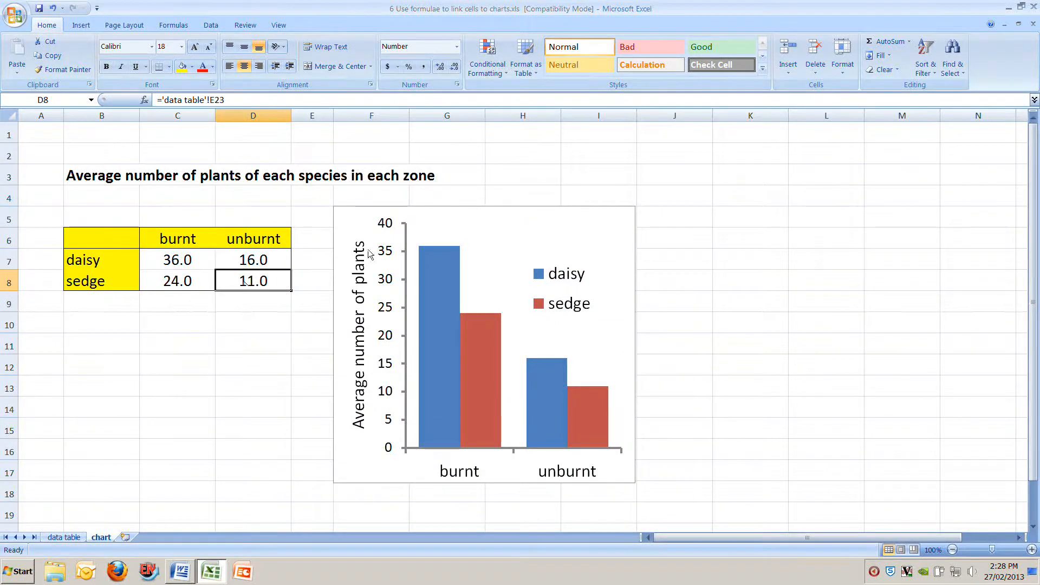
click(435, 255)
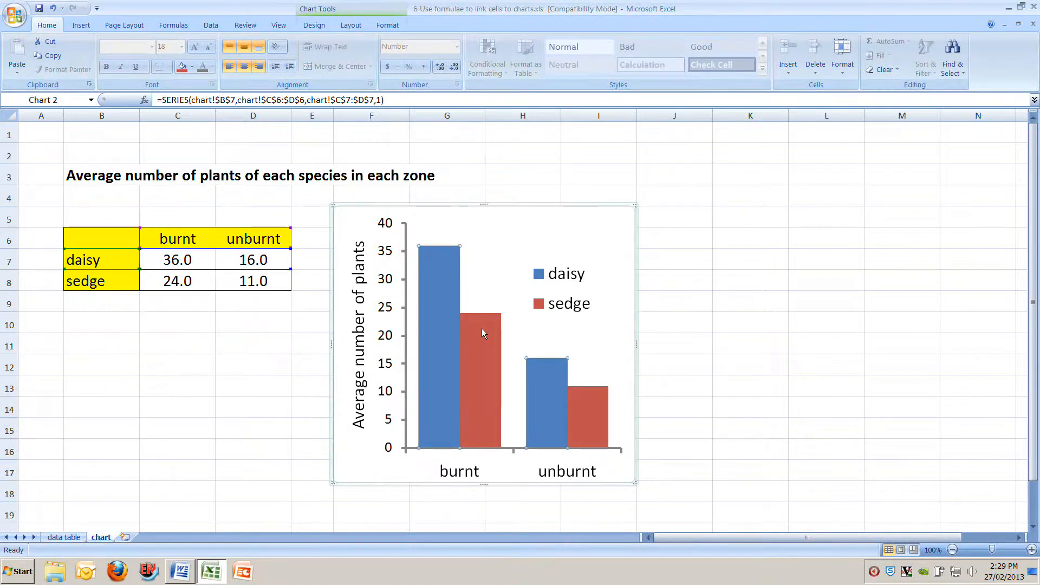
click(546, 385)
click(589, 408)
click(241, 396)
Change the chart's vertical axis title to "Total number of plants"
click(361, 383)
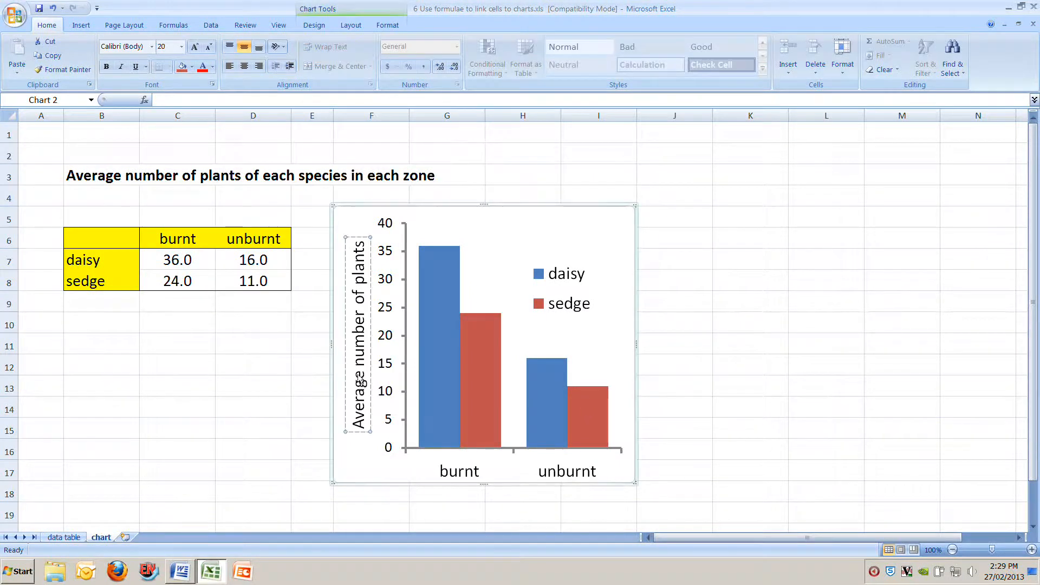
key(BackSpace)
key(BackSpace)
key(BackSpace)
key(BackSpace)
key(BackSpace)
key(BackSpace)
key(BackSpace)
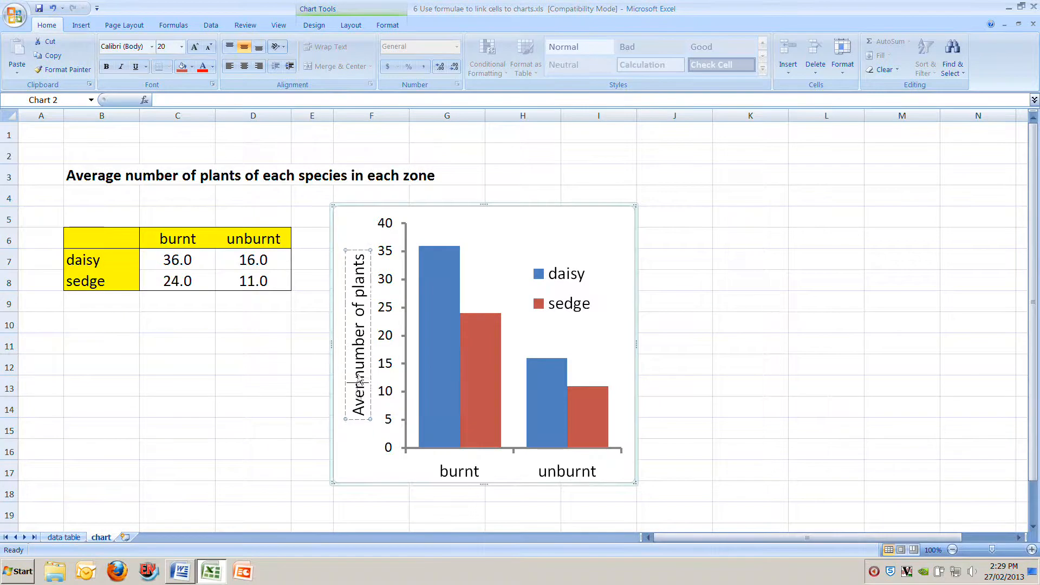
key(BackSpace)
text(Total)
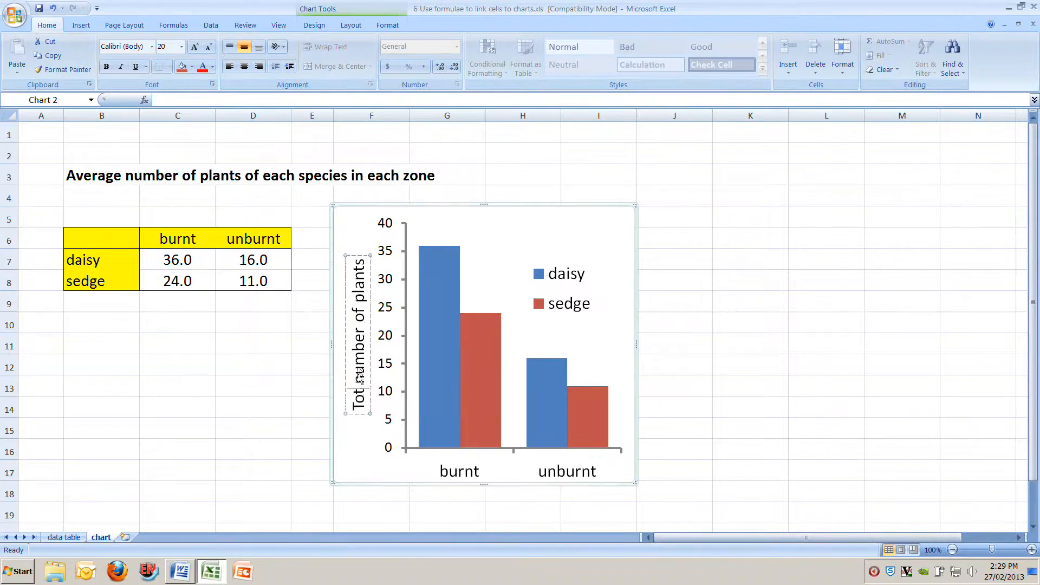
click(255, 406)
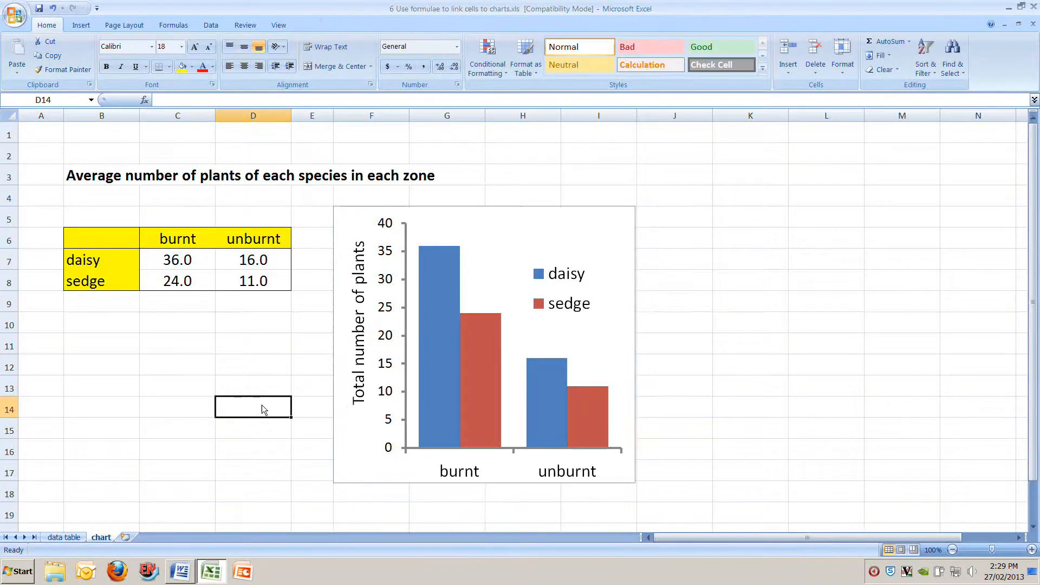
Copy the updated chart into the Word document beneath a new line reading "Total number of seedlings", below the first chart
click(523, 236)
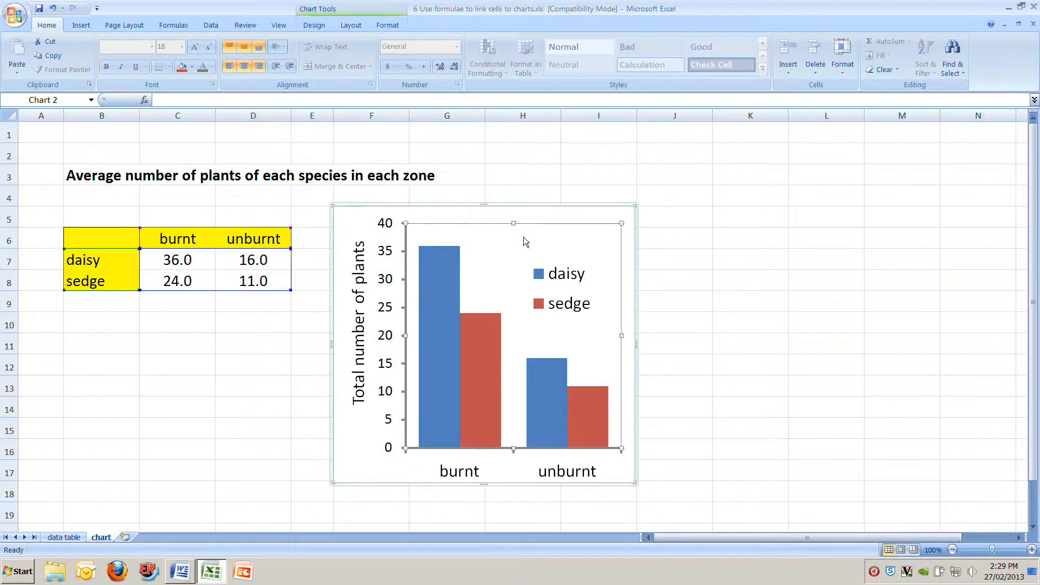
click(526, 221)
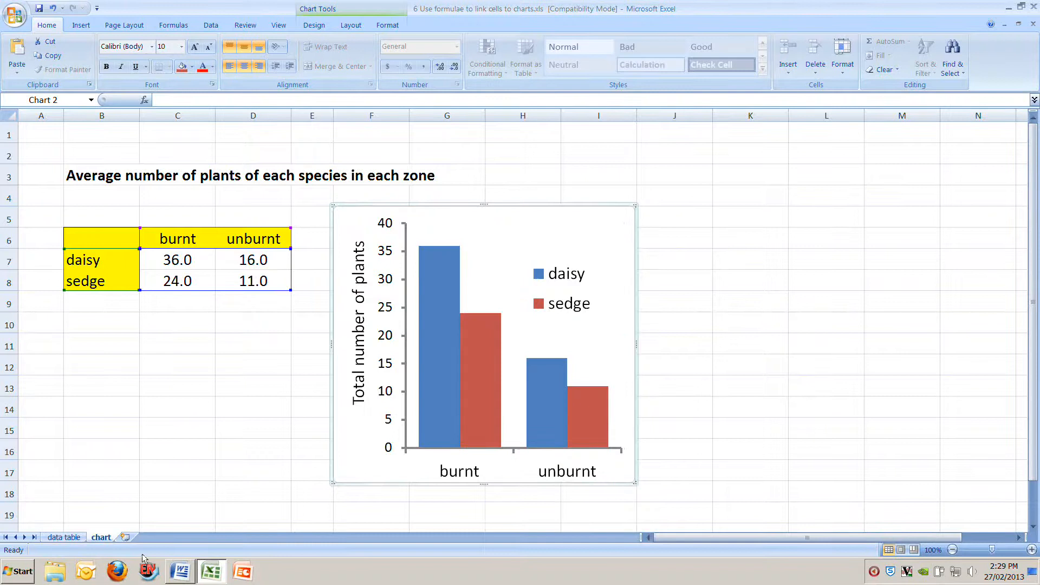
click(180, 572)
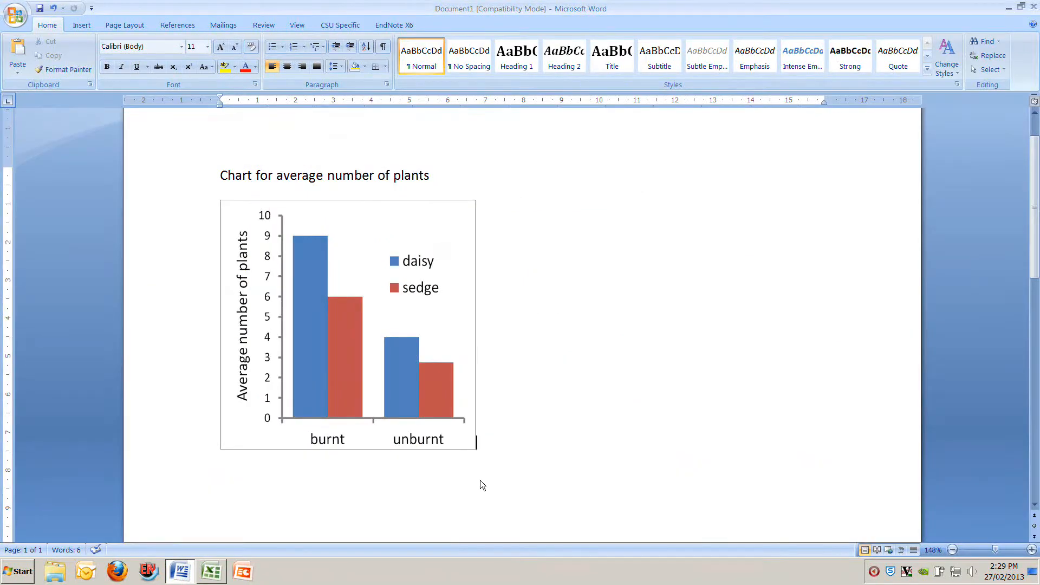
text(total number of seedlings)
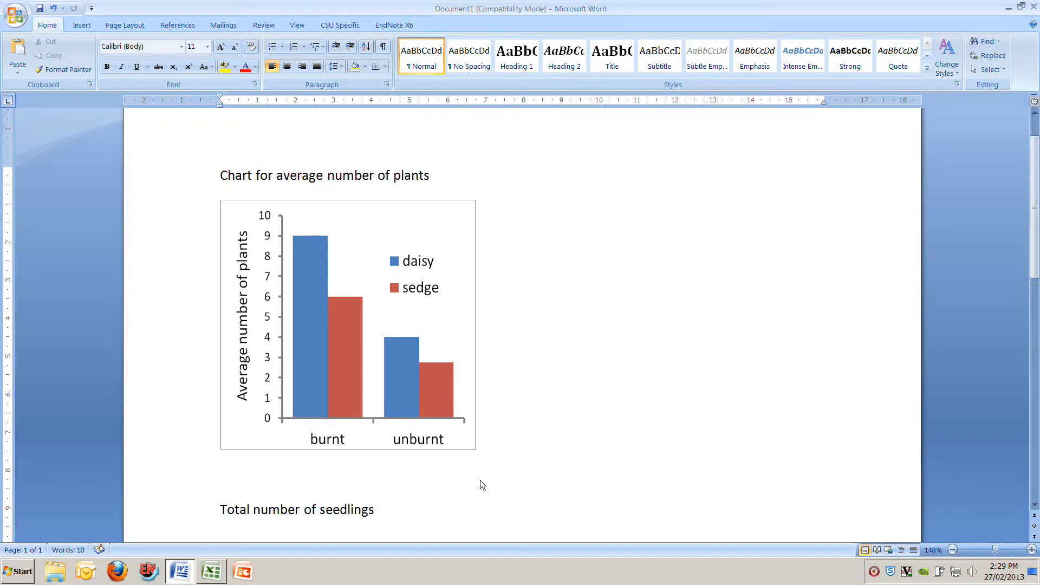
key(Return)
key(ctrl+v)
Shrink the second chart in the Word document to about 6.7 cm wide and 5.9 cm high, and compare both charts
click(597, 497)
drag(668, 507, 490, 283)
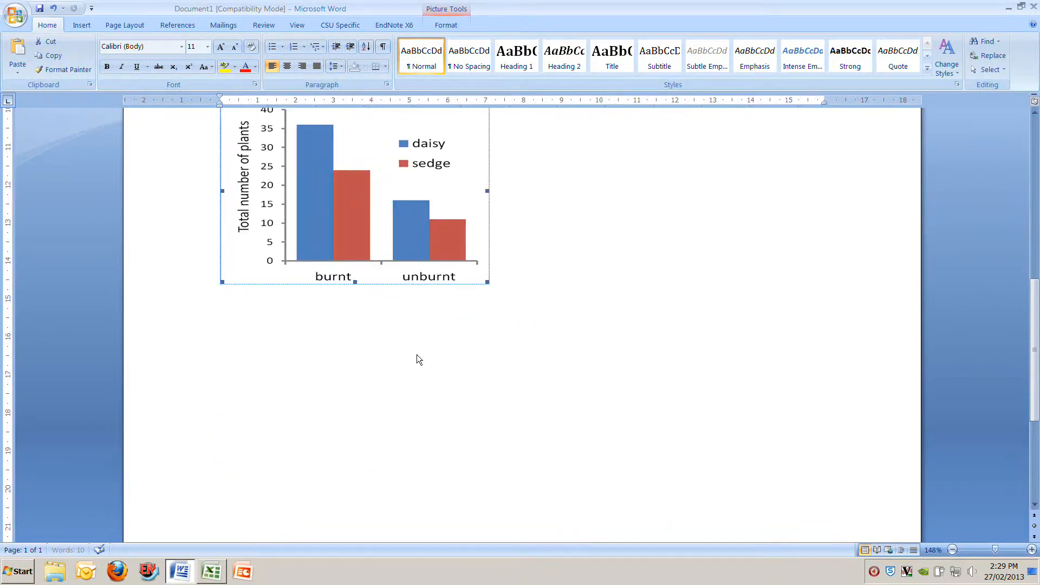
scroll(417, 354, up, 3)
drag(356, 453, 357, 489)
drag(483, 379, 476, 379)
scroll(470, 384, up, 2)
scroll(330, 287, up, 4)
scroll(411, 335, down, 6)
click(351, 238)
scroll(355, 244, up, 4)
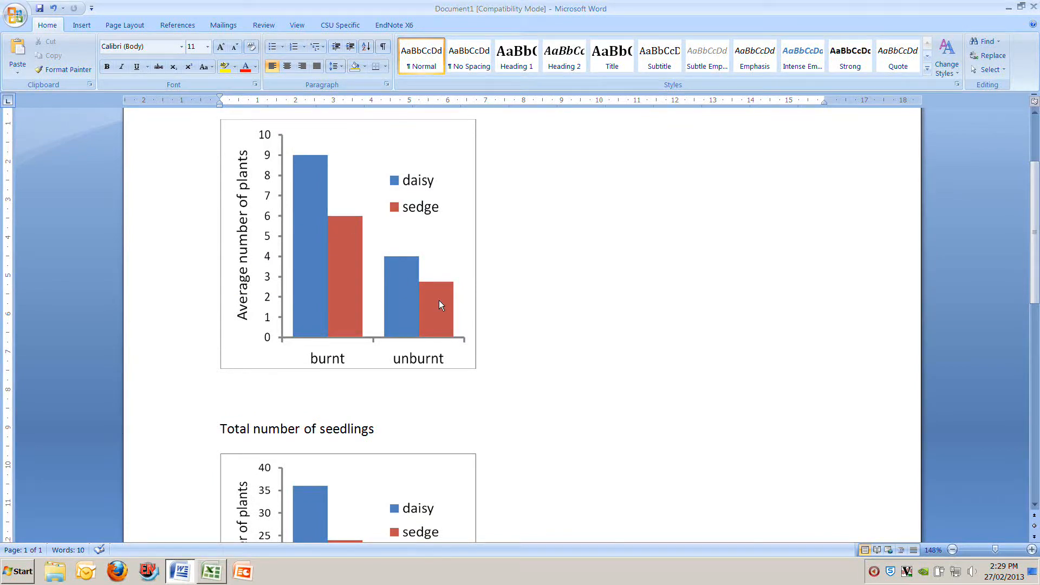
scroll(337, 412, down, 4)
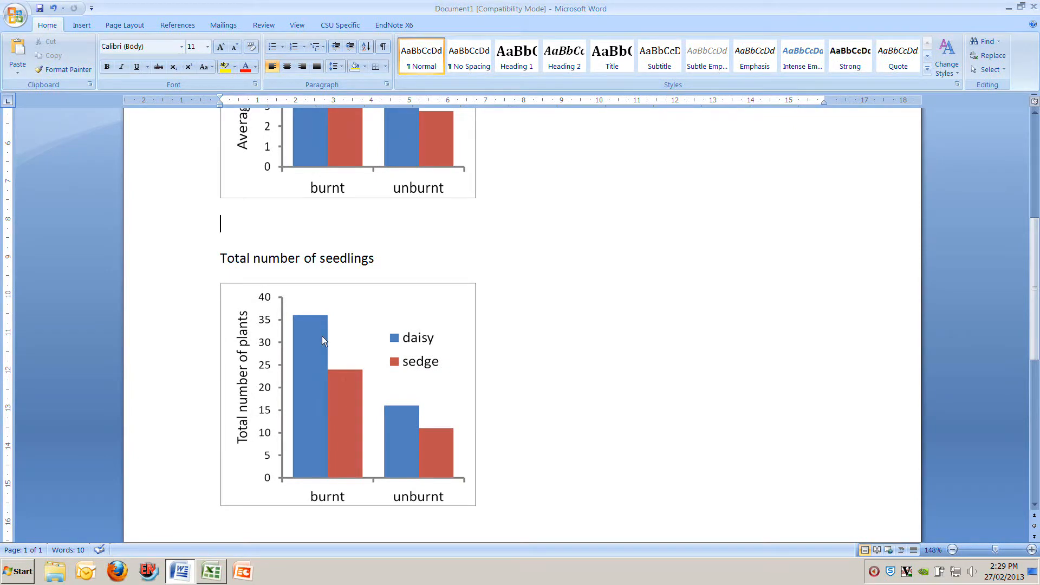
Switch to Excel and review the link in C7 of the chart sheet and its source formula in E8 of the data table
click(216, 575)
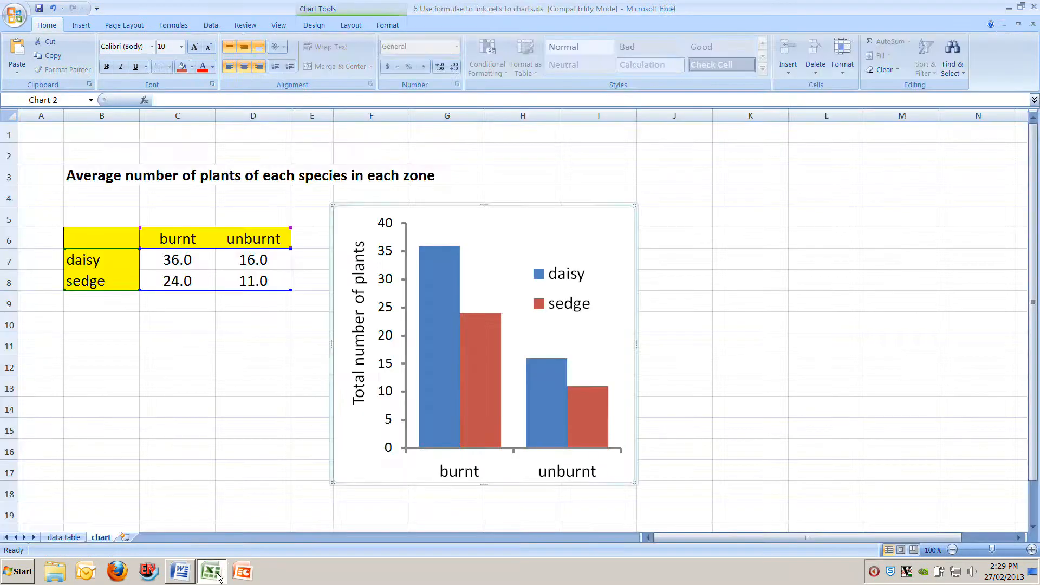
click(166, 270)
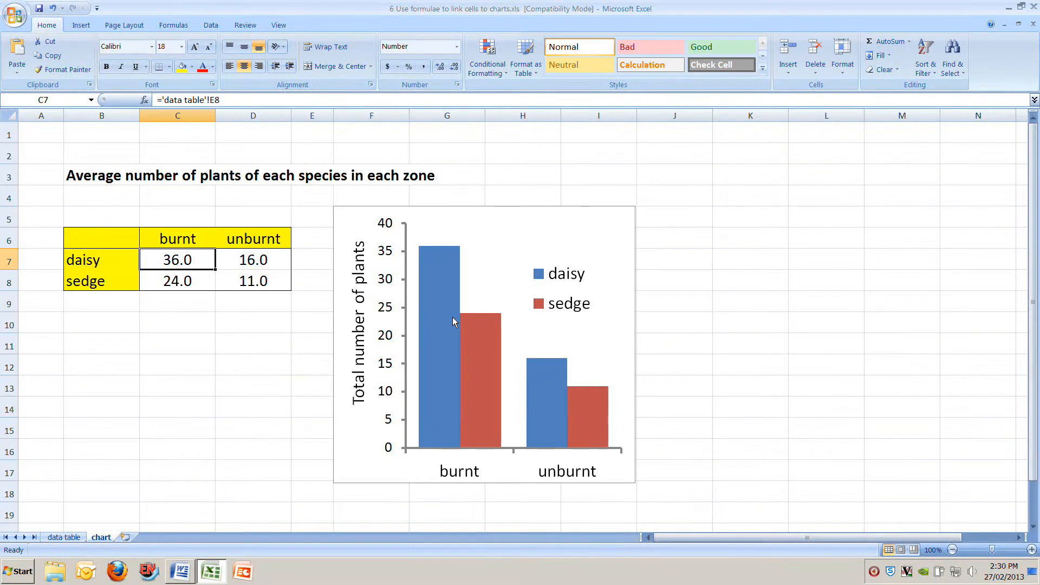
click(77, 537)
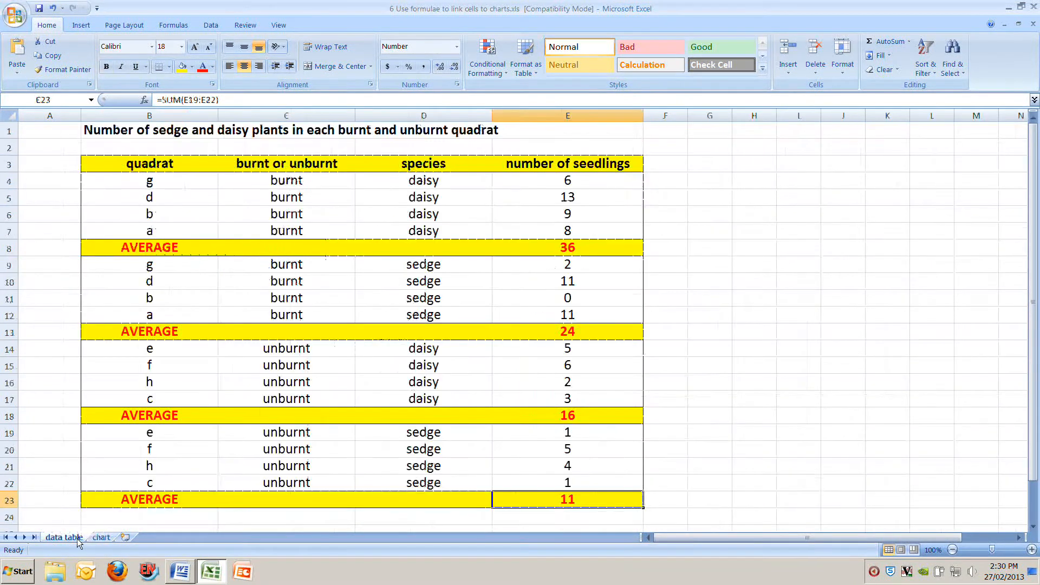
click(593, 249)
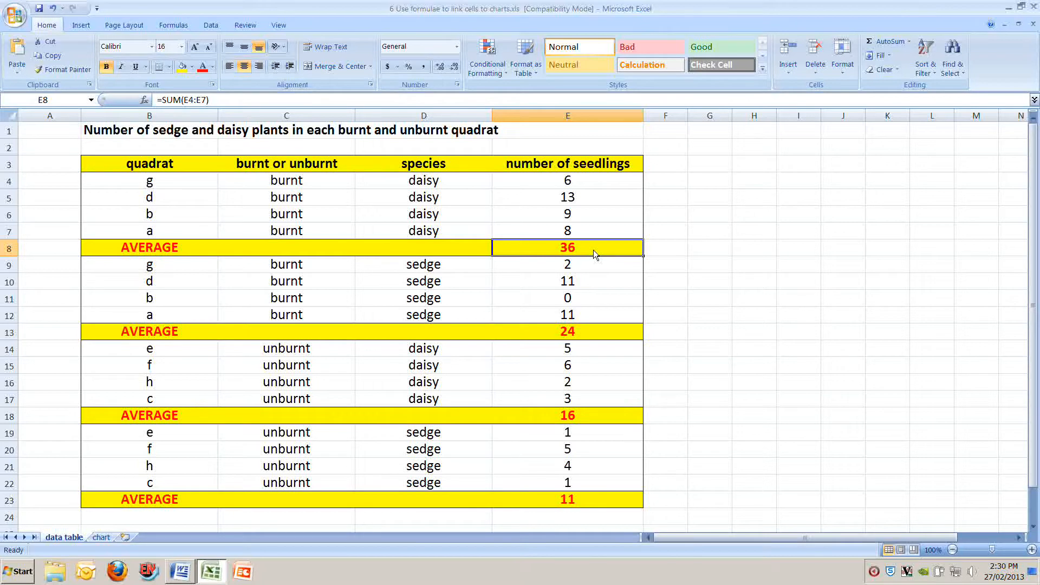
click(101, 537)
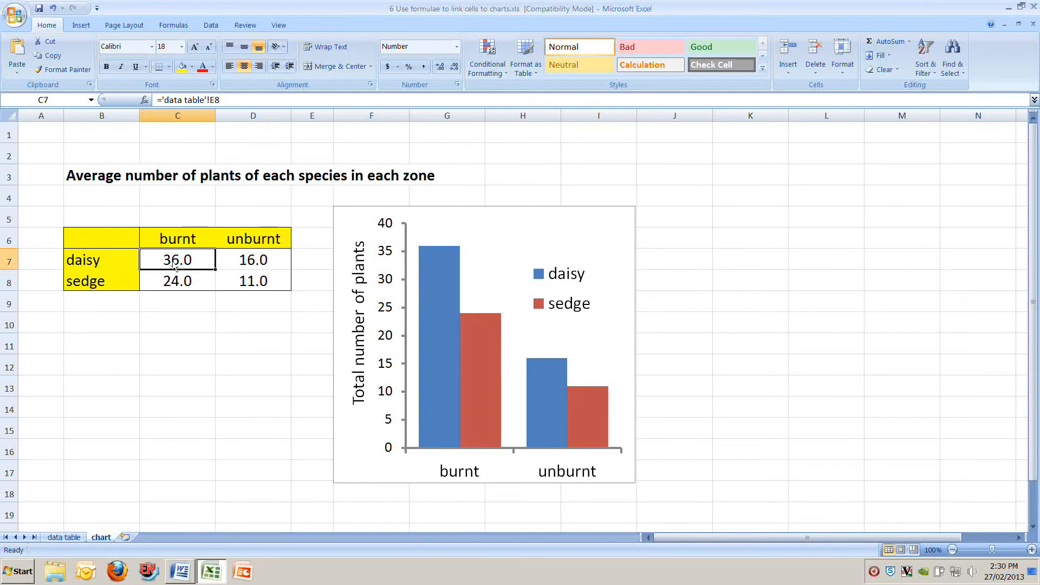